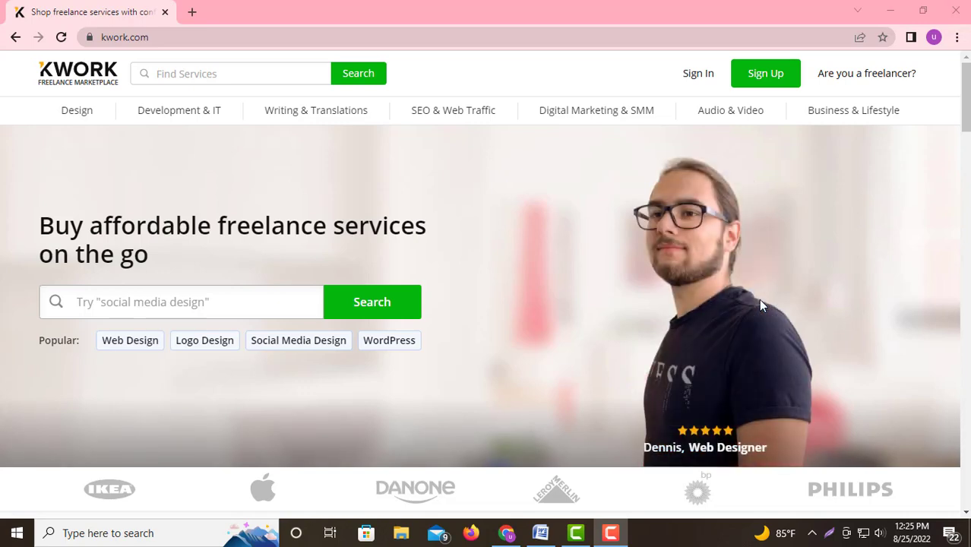
pyautogui.scroll(-4, 334, 228)
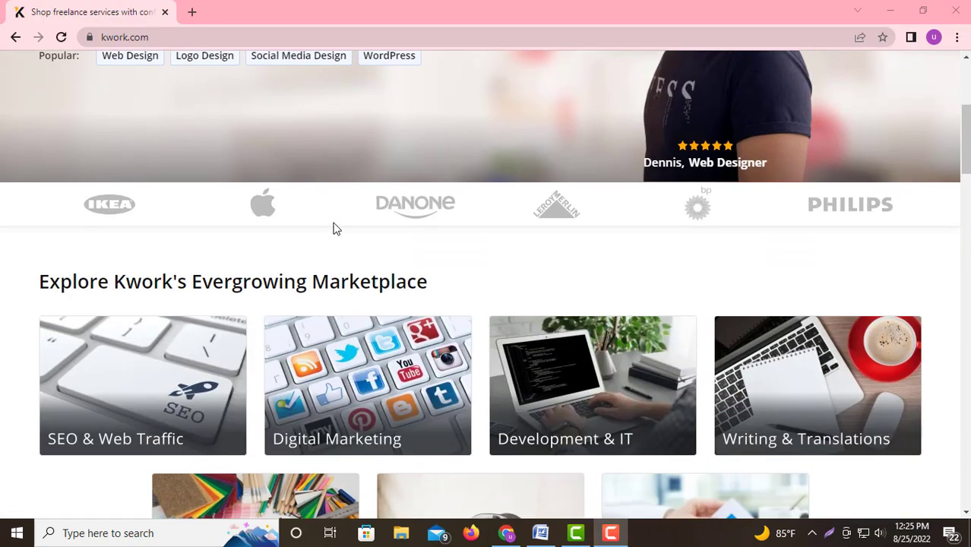
pyautogui.scroll(-3, 335, 228)
pyautogui.scroll(7, 327, 235)
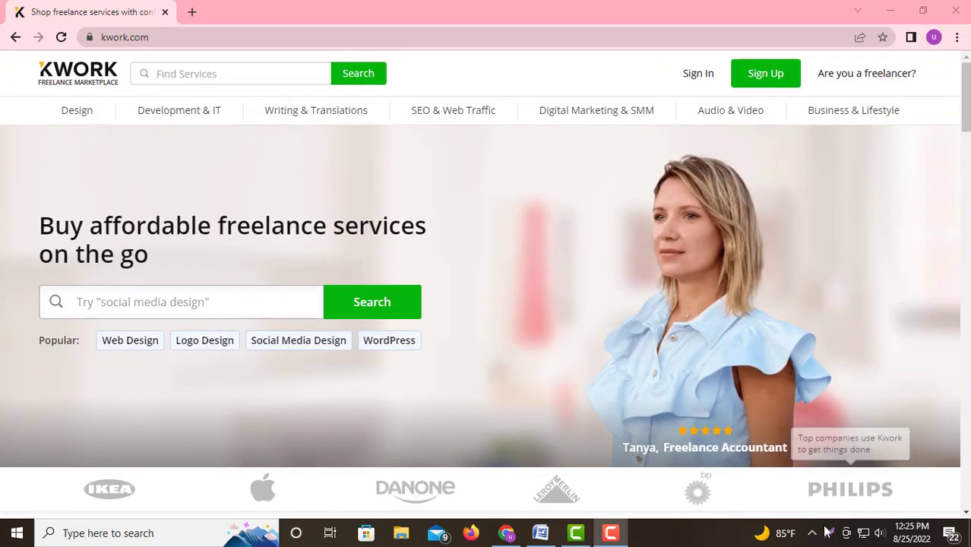
# Outline Sign In and Sign Up with red rectangles on a screen capture, add an arrow to Sign Up, and discard the capture
pyautogui.click(825, 532)
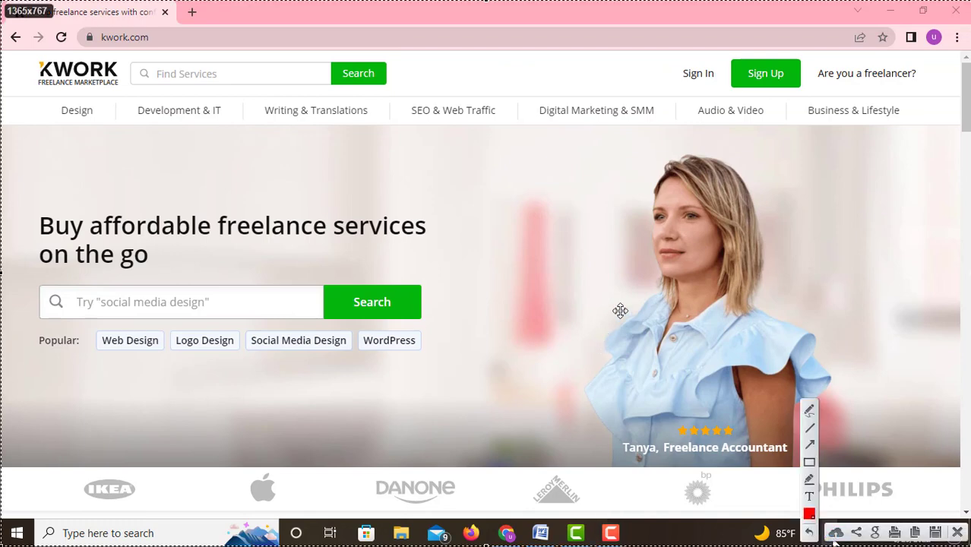
pyautogui.click(809, 461)
pyautogui.moveTo(648, 32)
pyautogui.mouseDown()
pyautogui.moveTo(698, 96)
pyautogui.moveTo(727, 105)
pyautogui.mouseUp()
pyautogui.moveTo(719, 31); pyautogui.dragTo(803, 101)
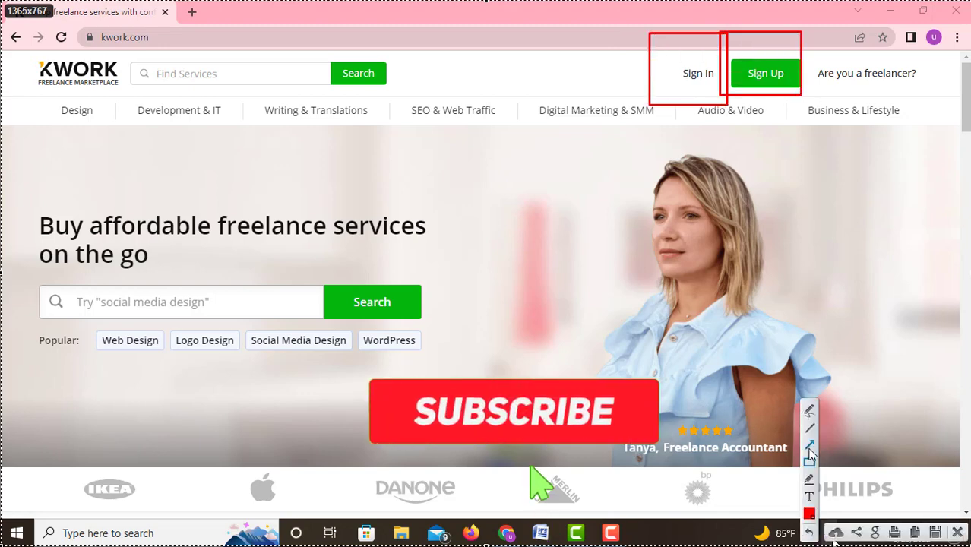
pyautogui.click(809, 445)
pyautogui.moveTo(740, 247)
pyautogui.mouseDown()
pyautogui.moveTo(762, 4)
pyautogui.moveTo(771, 80)
pyautogui.mouseUp()
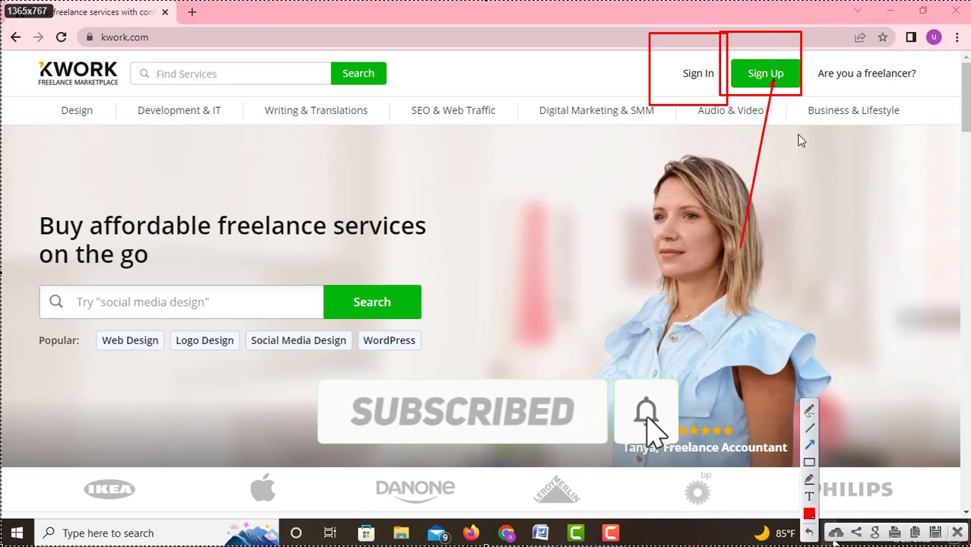
pyautogui.click(956, 532)
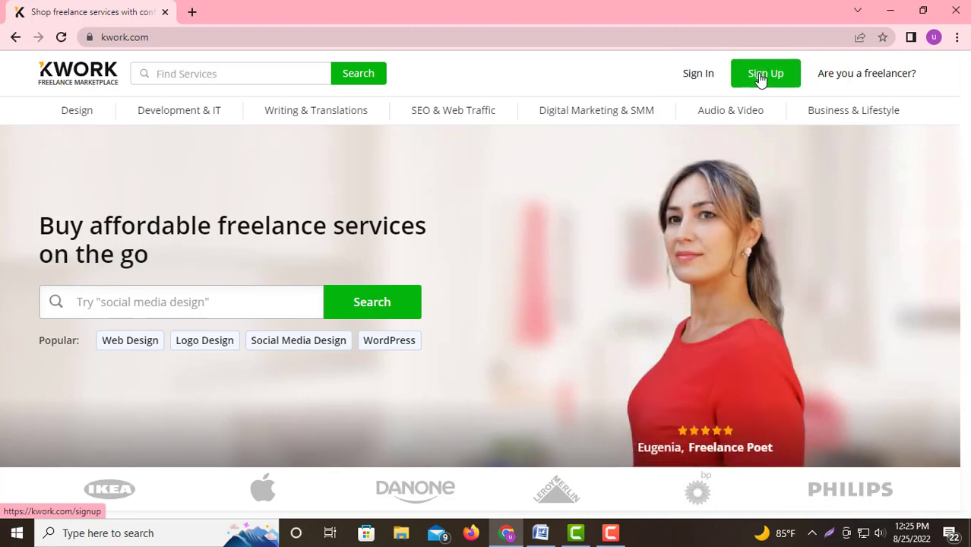
# Open the Kwork sign-up form
pyautogui.click(762, 76)
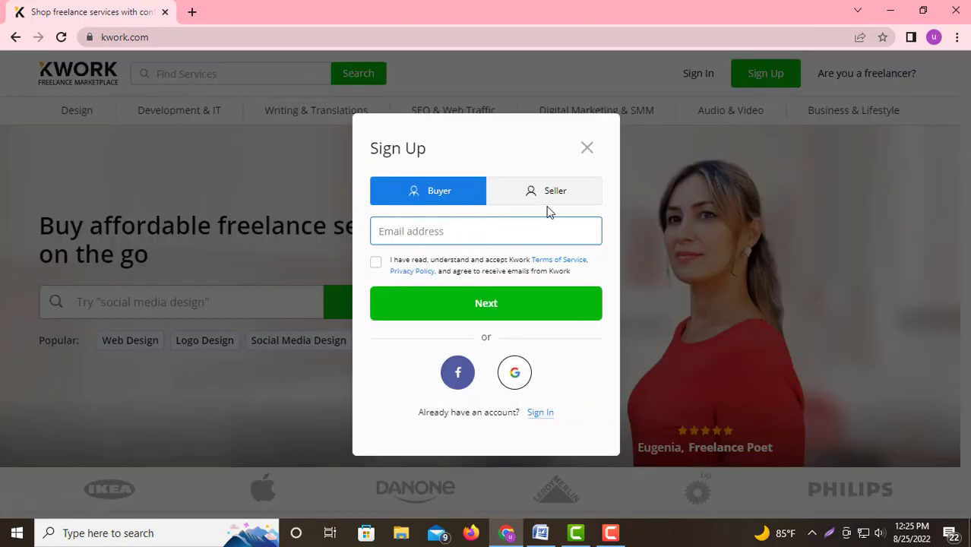
# Outline the Buyer and Seller options with red rectangles on a screen capture and discard the capture
pyautogui.press('Print')
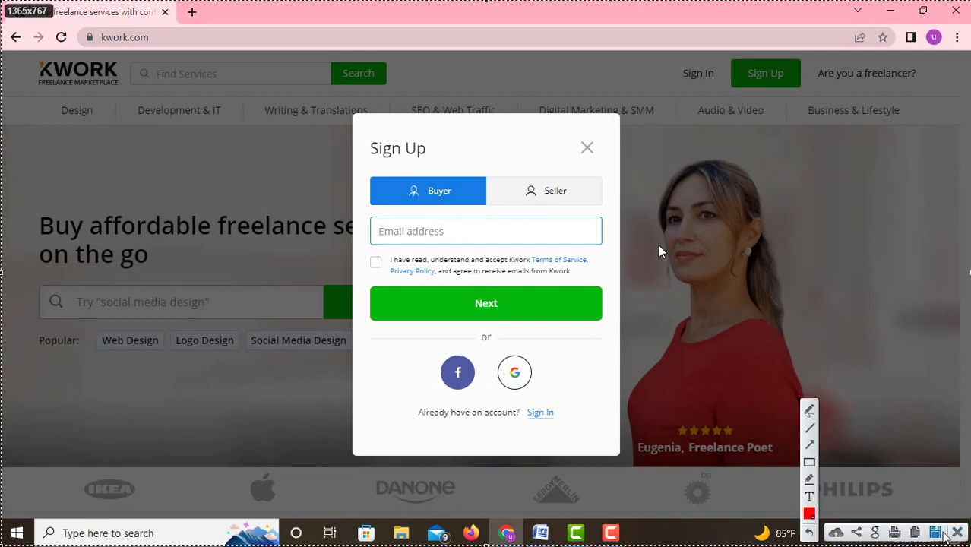
pyautogui.click(809, 462)
pyautogui.moveTo(360, 158); pyautogui.dragTo(471, 216)
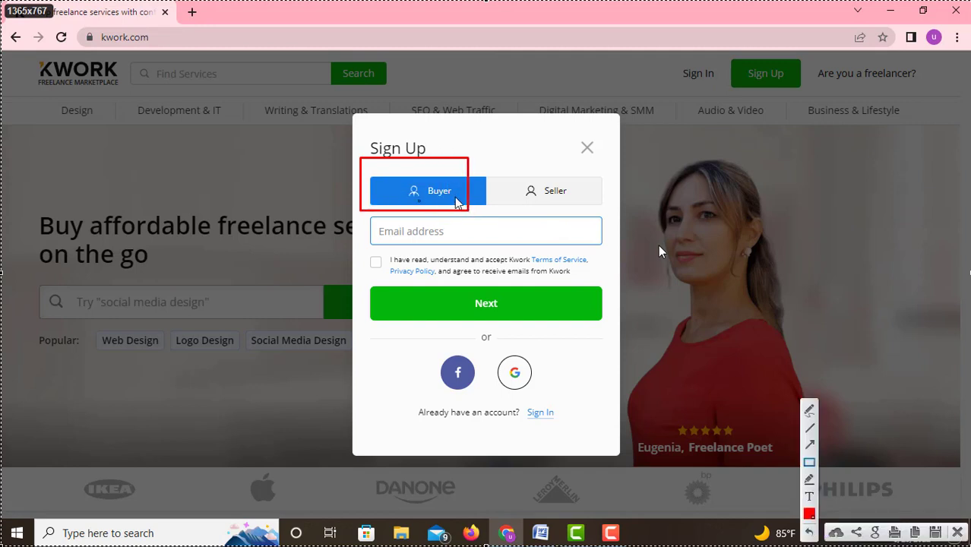
pyautogui.moveTo(483, 164); pyautogui.dragTo(626, 206)
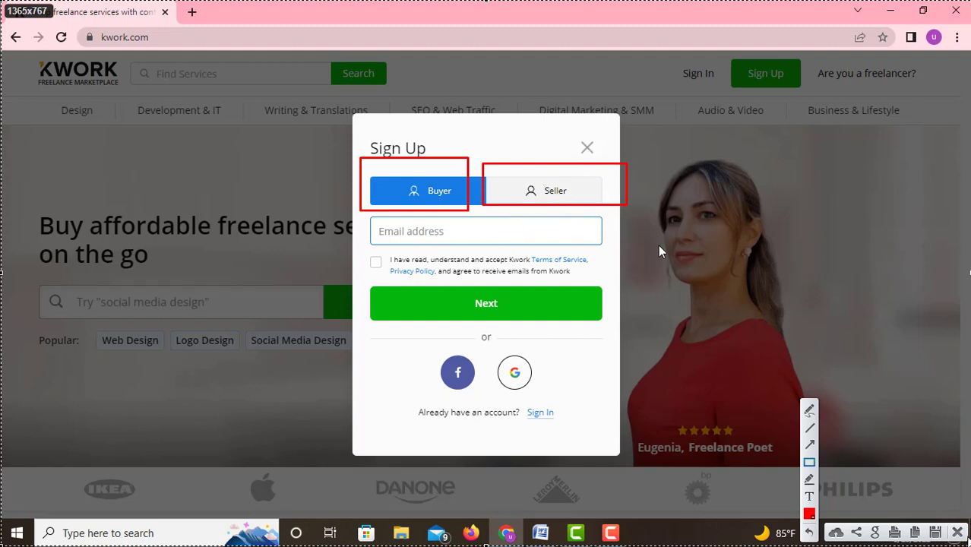
pyautogui.click(957, 532)
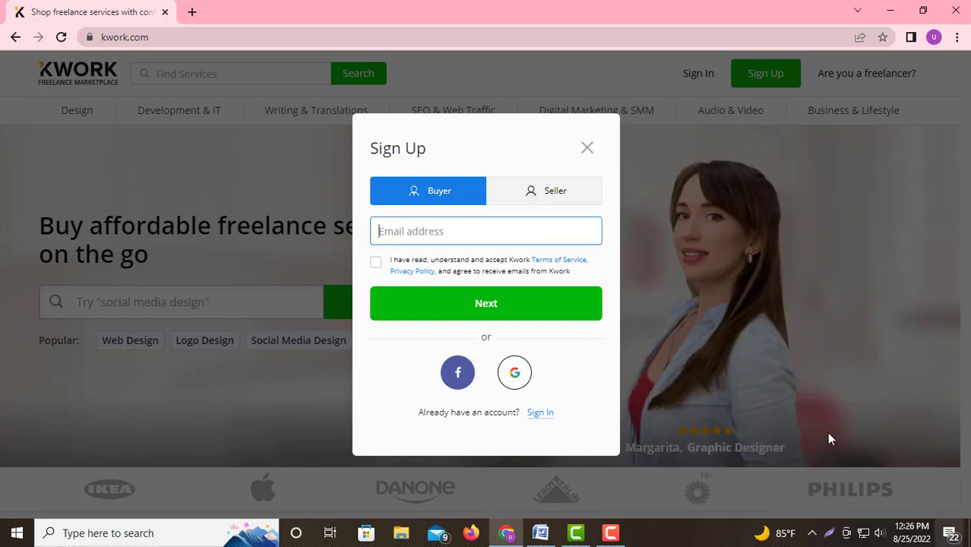
# Complete the sign-up form as a Seller with the account's email address, accepting the Terms of Service and Privacy Policy
pyautogui.click(551, 195)
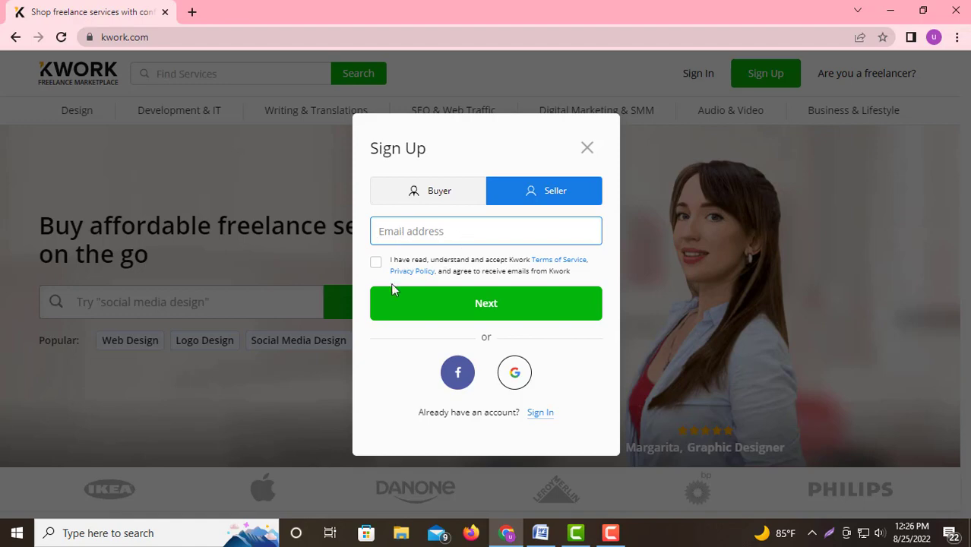
pyautogui.rightClick(415, 231)
pyautogui.click(459, 342)
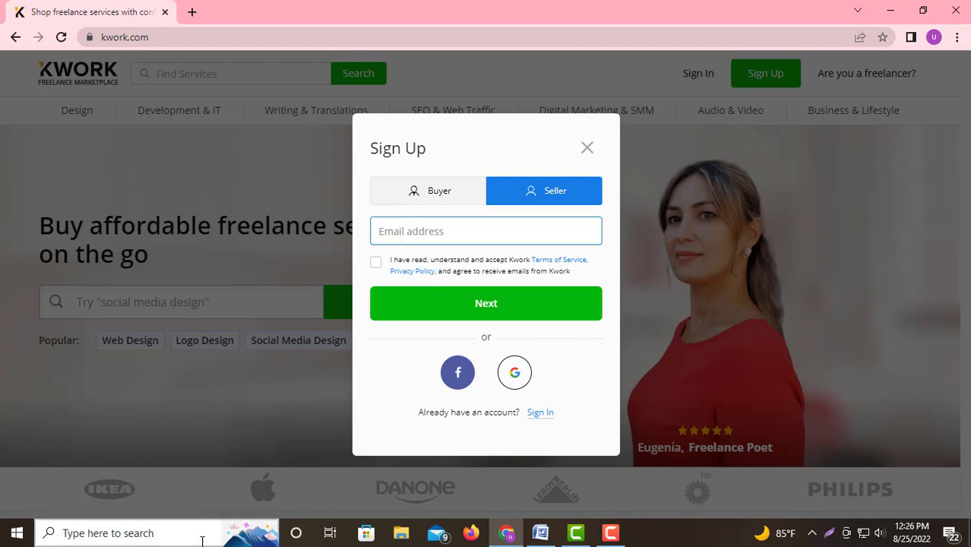
pyautogui.rightClick(429, 231)
pyautogui.click(470, 348)
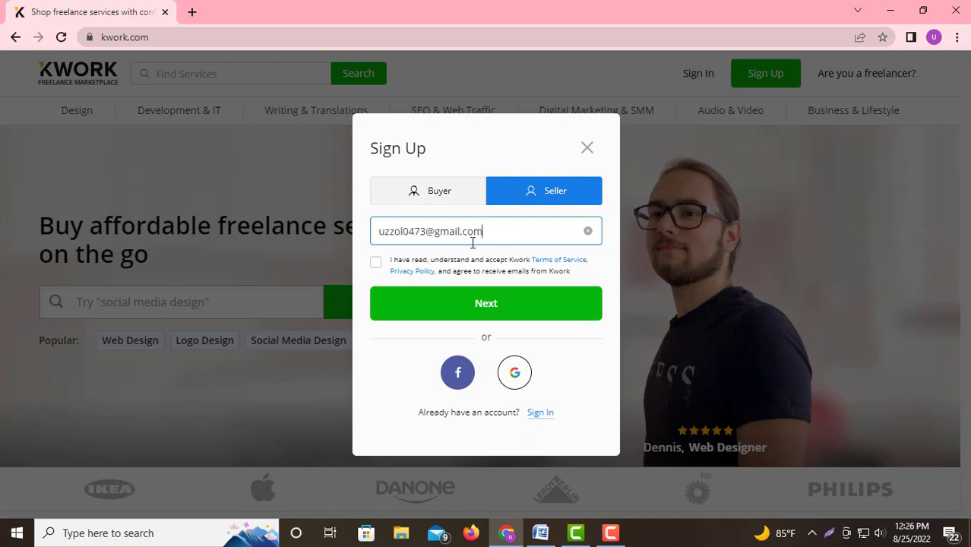
pyautogui.click(375, 262)
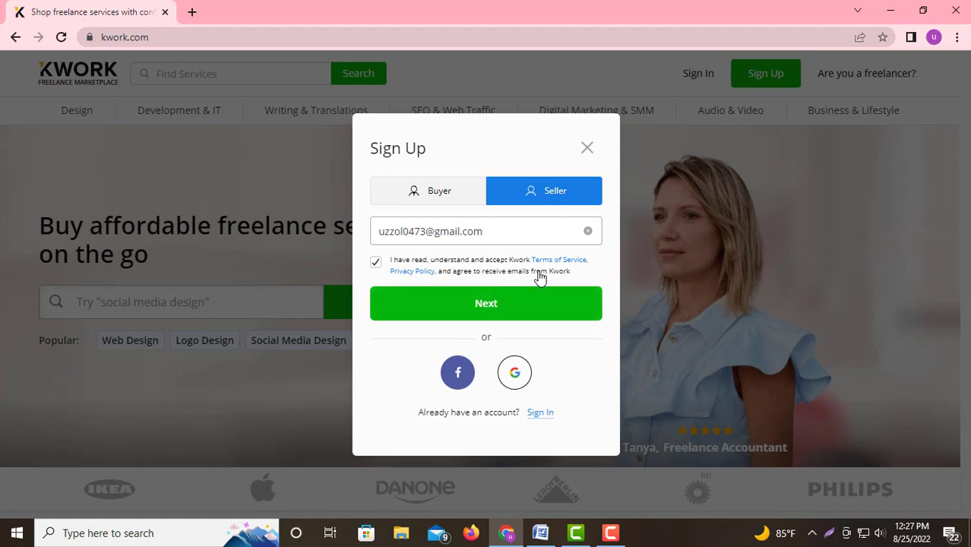
# Outline the account types, email field, terms checkbox and Next with red rectangles on a screen capture, and discard it
pyautogui.press('Print')
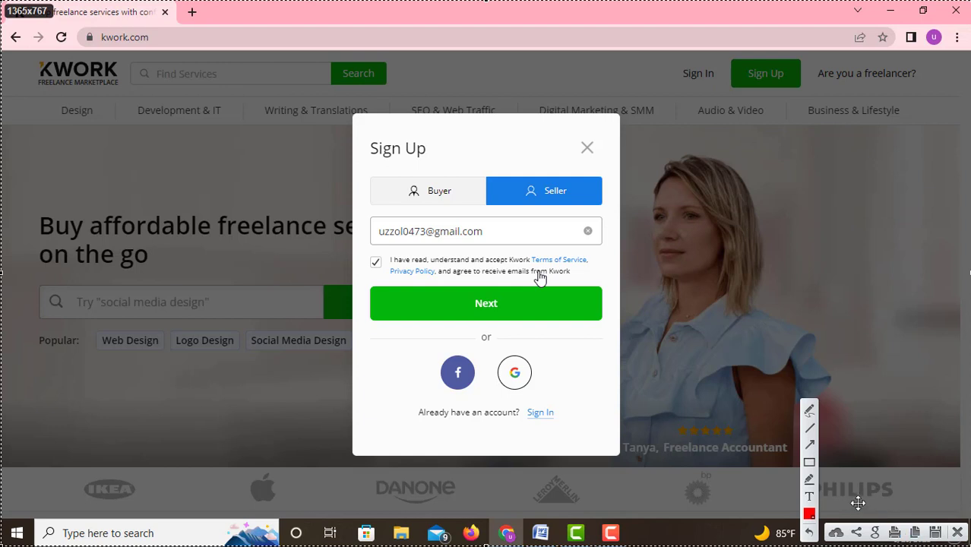
pyautogui.click(809, 463)
pyautogui.moveTo(370, 161); pyautogui.dragTo(472, 201)
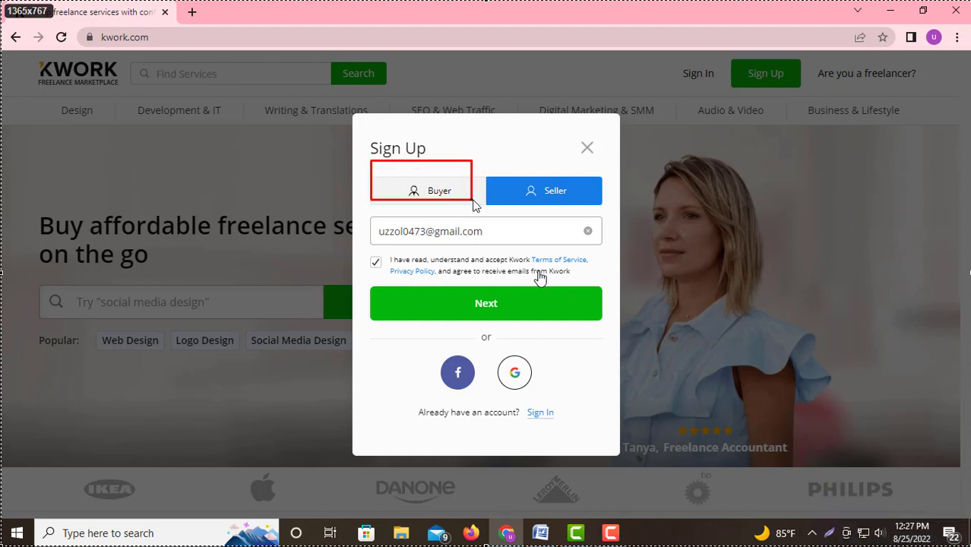
pyautogui.moveTo(477, 160); pyautogui.dragTo(616, 212)
pyautogui.moveTo(364, 207)
pyautogui.mouseDown()
pyautogui.moveTo(541, 258)
pyautogui.moveTo(611, 248)
pyautogui.mouseUp()
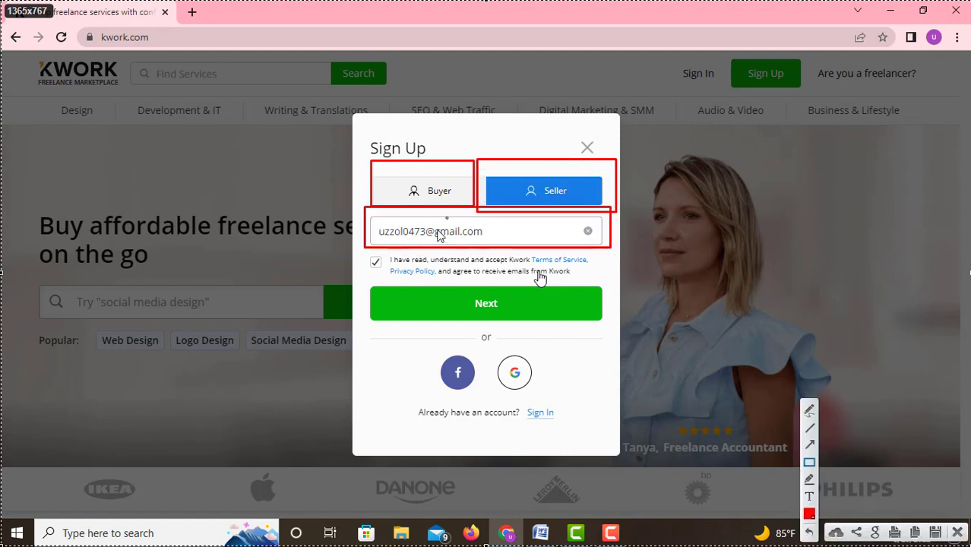
pyautogui.moveTo(357, 236)
pyautogui.mouseDown()
pyautogui.moveTo(373, 255)
pyautogui.moveTo(546, 315)
pyautogui.moveTo(555, 286)
pyautogui.moveTo(609, 285)
pyautogui.mouseUp()
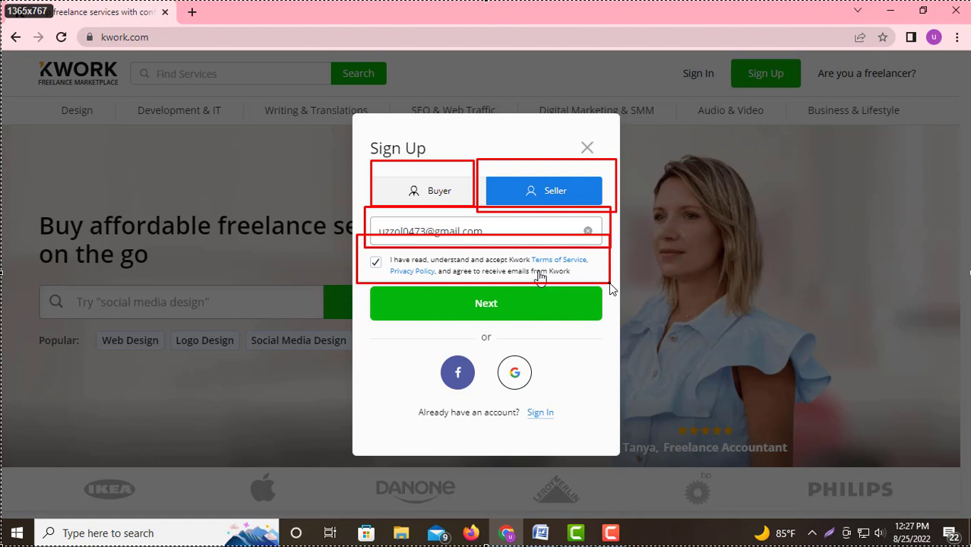
pyautogui.moveTo(609, 284); pyautogui.dragTo(609, 282)
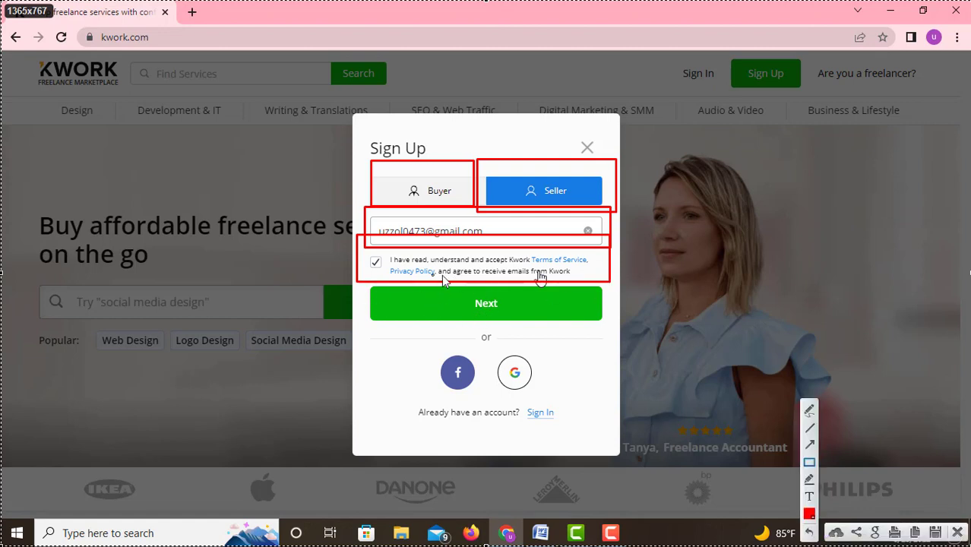
pyautogui.moveTo(418, 276); pyautogui.dragTo(547, 319)
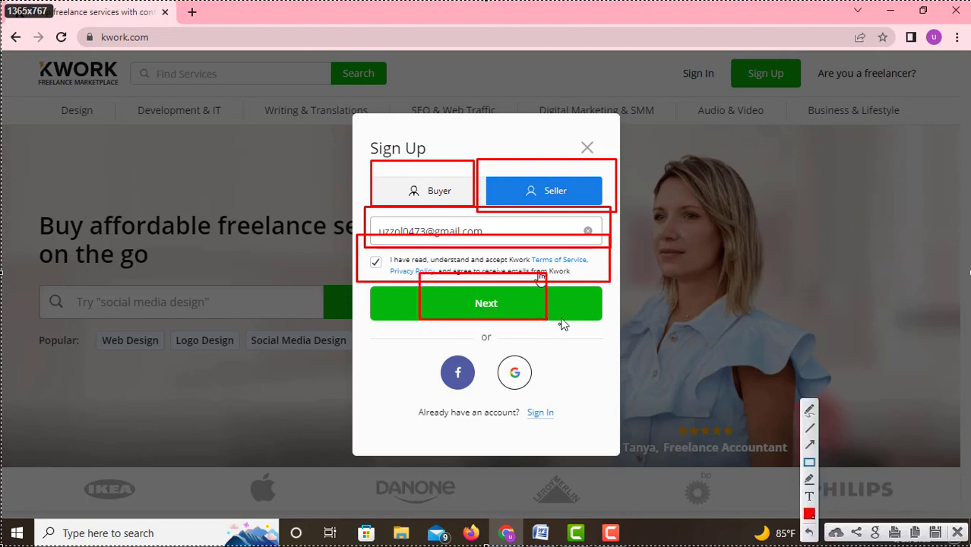
pyautogui.click(956, 532)
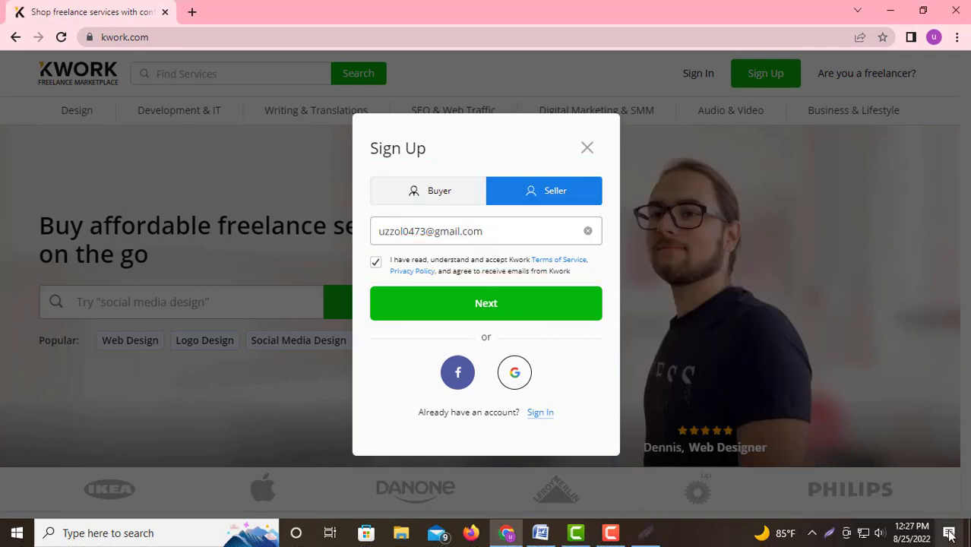
# Submit the email form and continue to the username and password form
pyautogui.click(506, 306)
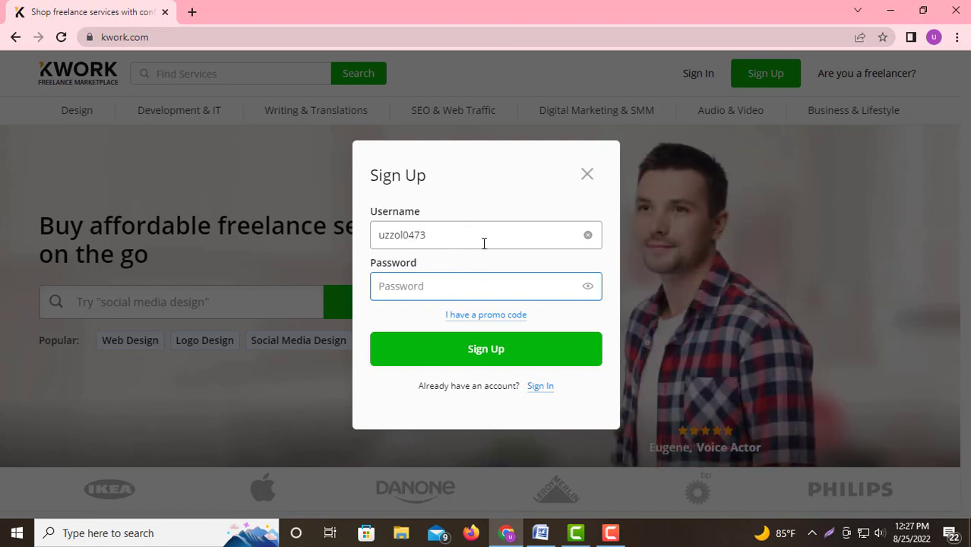
pyautogui.click(458, 236)
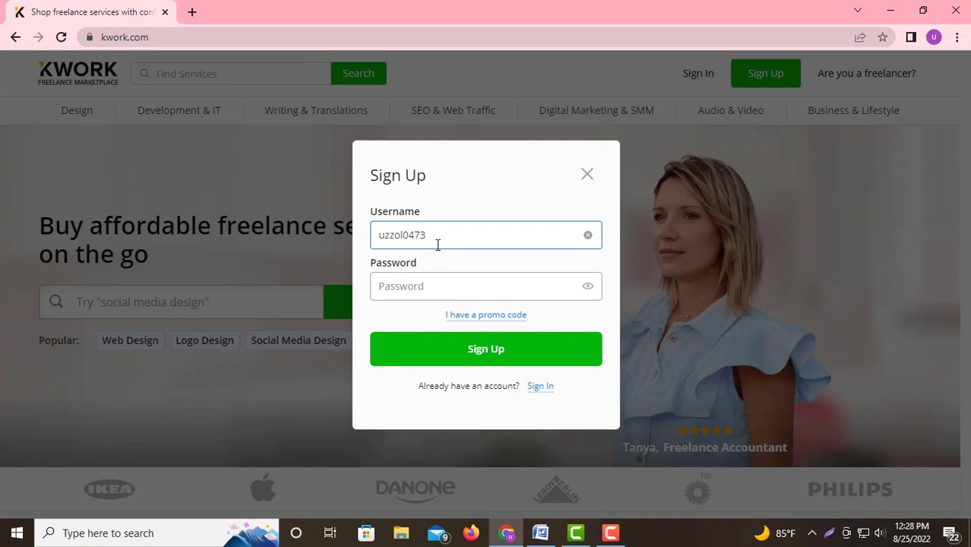
# Outline the Username and Password fields with red rectangles on a screen capture
pyautogui.press('Print')
pyautogui.hotkey('ctrl', 'a')
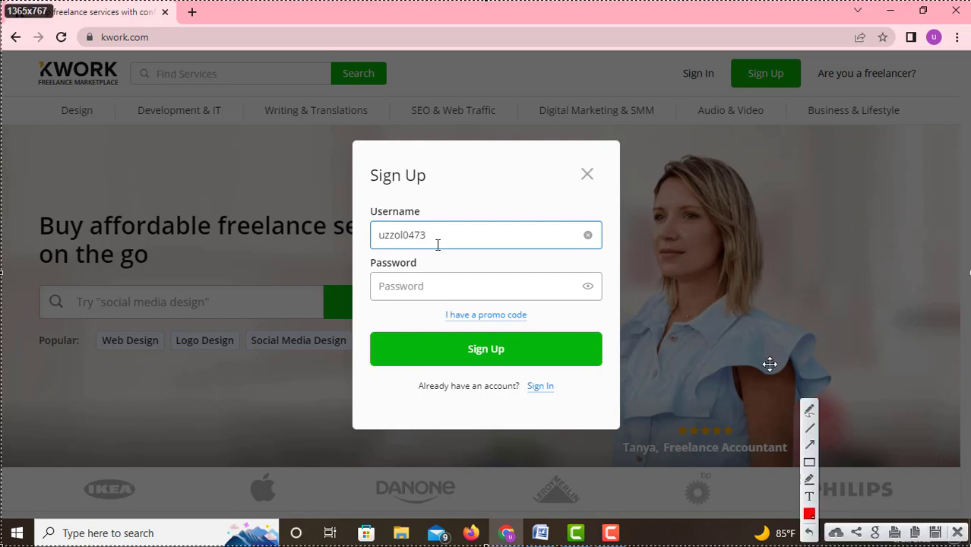
pyautogui.click(811, 464)
pyautogui.moveTo(353, 195); pyautogui.dragTo(607, 252)
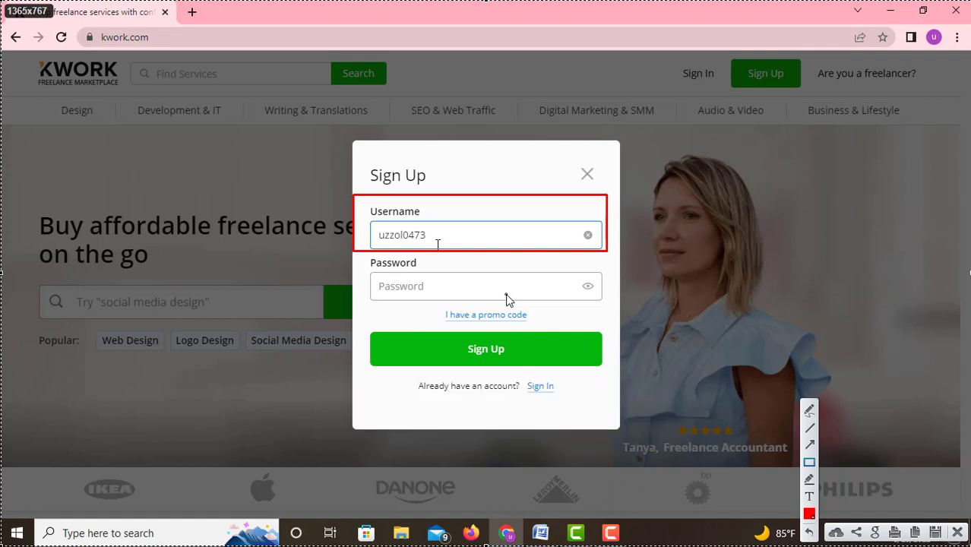
pyautogui.moveTo(354, 246)
pyautogui.mouseDown()
pyautogui.moveTo(379, 266)
pyautogui.moveTo(627, 301)
pyautogui.mouseUp()
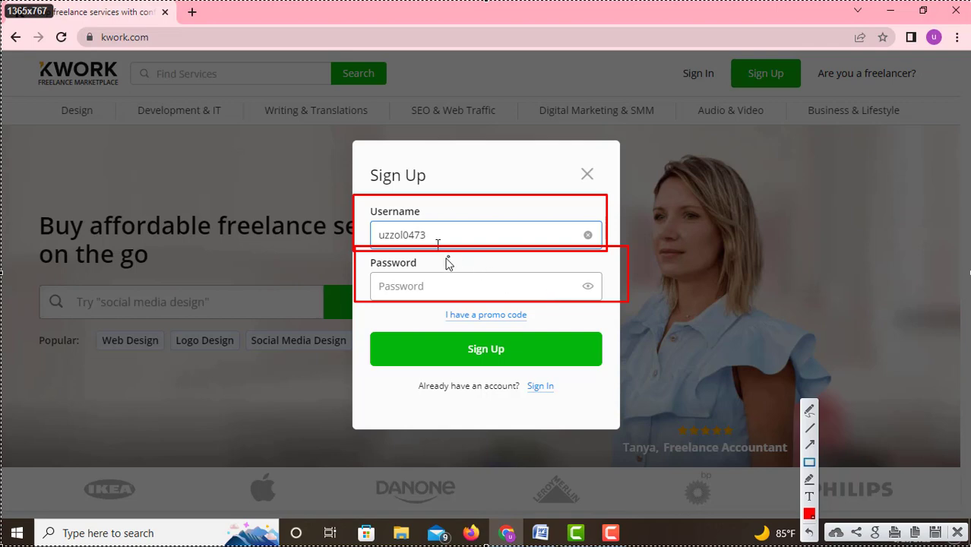
# Paste the account password into the Password field of the sign-up form
pyautogui.click(423, 283)
pyautogui.rightClick(423, 282)
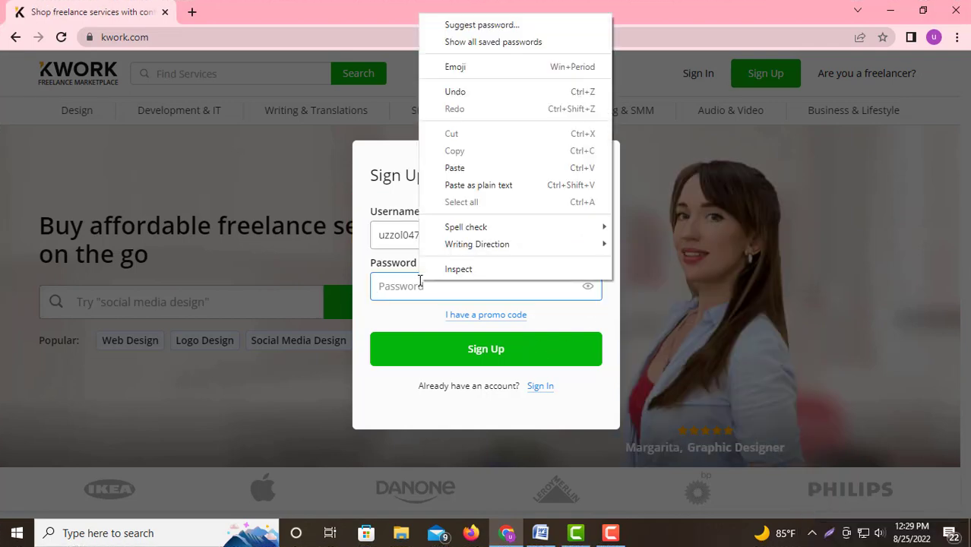
pyautogui.click(462, 165)
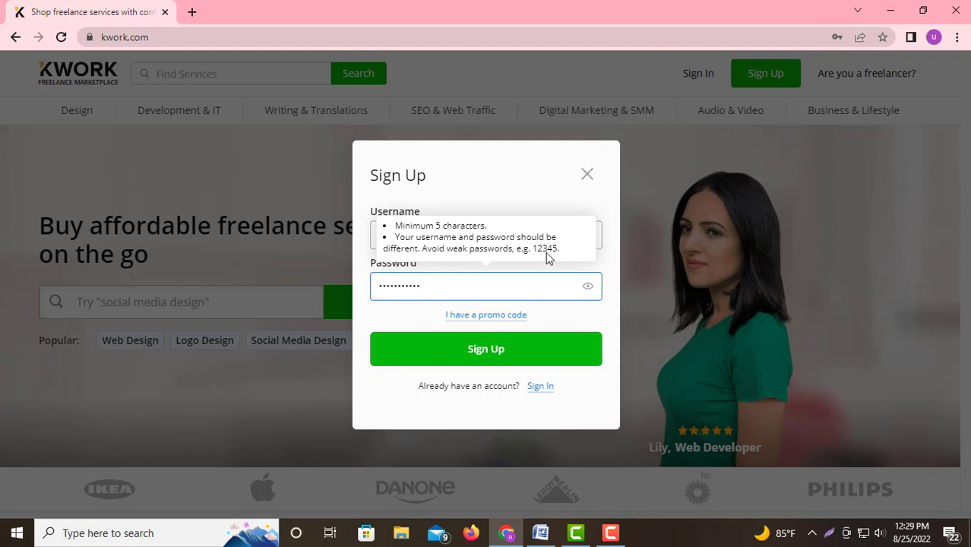
pyautogui.click(404, 313)
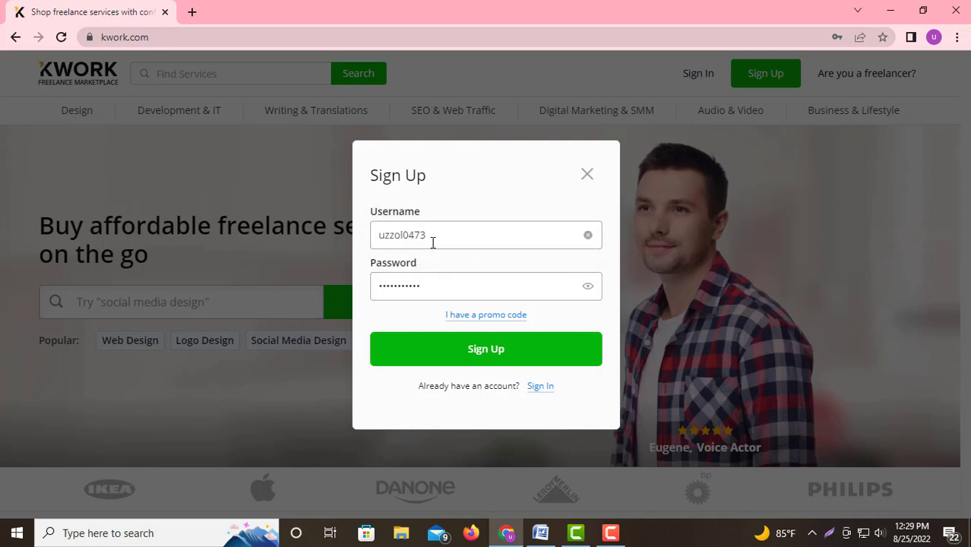
# Outline the form title, the filled Username and Password fields and the Sign Up button on a screen capture, and discard it
pyautogui.press('Print')
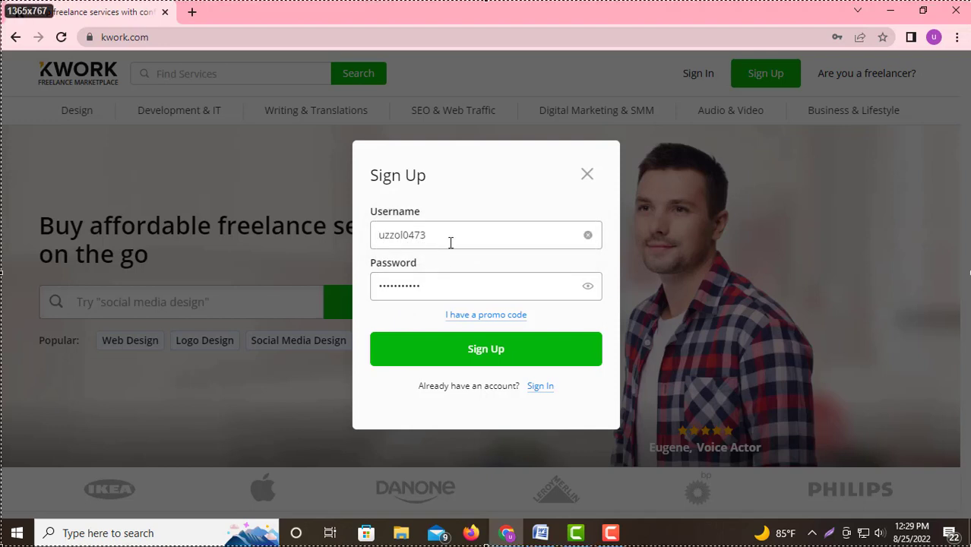
pyautogui.moveTo(353, 209)
pyautogui.mouseDown()
pyautogui.moveTo(600, 232)
pyautogui.moveTo(624, 249)
pyautogui.mouseUp()
pyautogui.moveTo(338, 243)
pyautogui.mouseDown()
pyautogui.moveTo(534, 299)
pyautogui.moveTo(619, 308)
pyautogui.mouseUp()
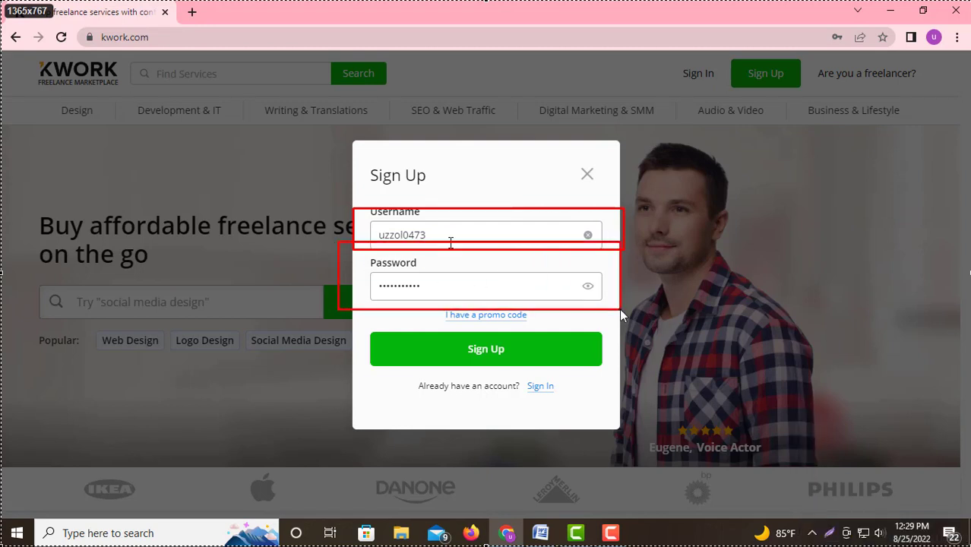
pyautogui.moveTo(366, 158); pyautogui.dragTo(483, 188)
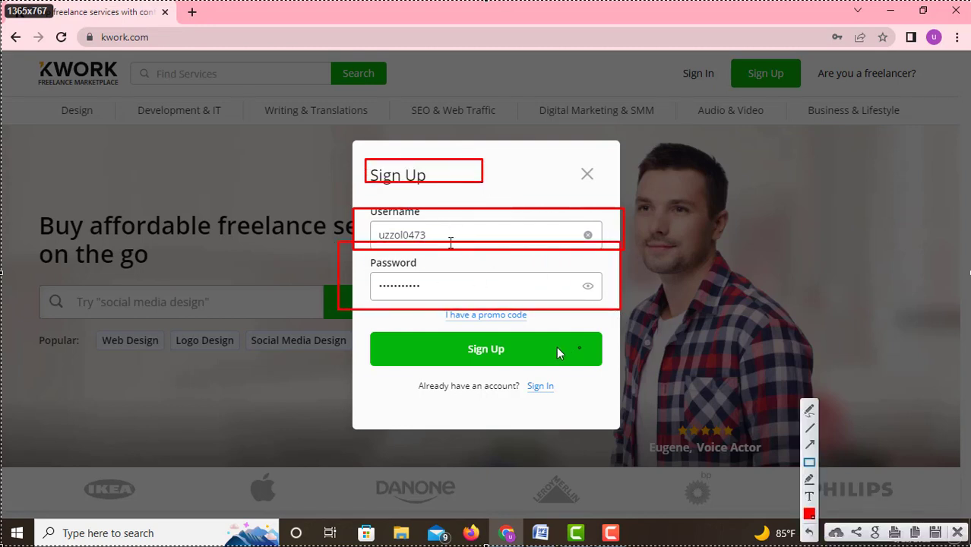
pyautogui.moveTo(433, 321); pyautogui.dragTo(589, 370)
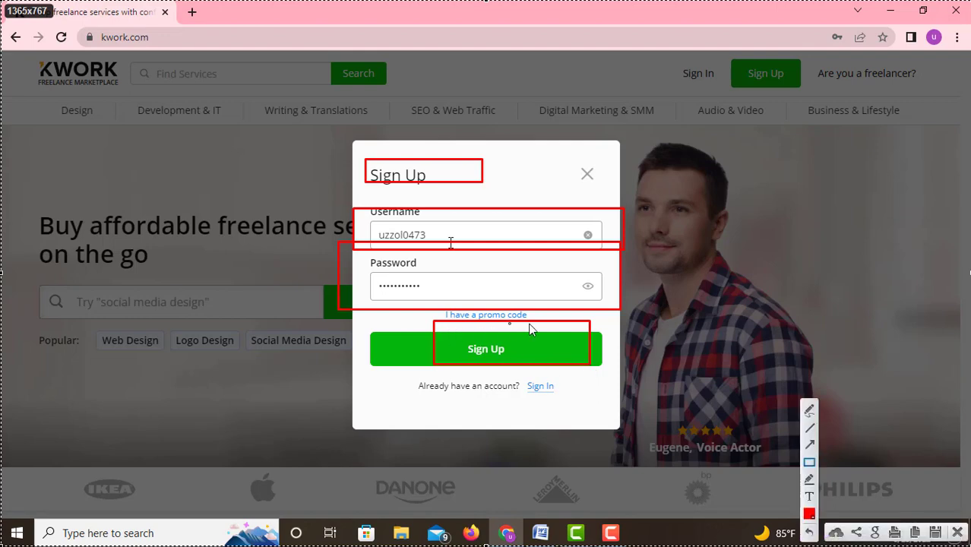
pyautogui.click(956, 533)
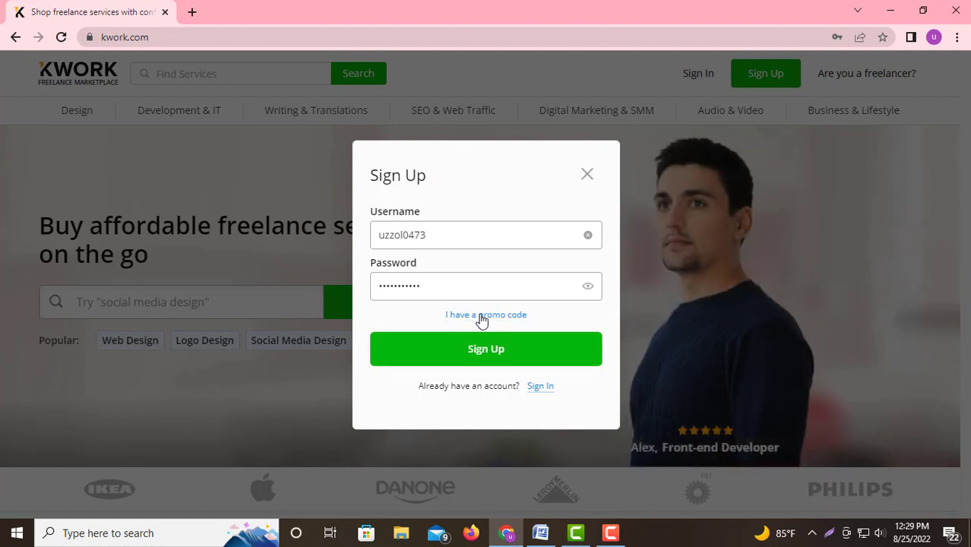
# Submit the completed username and password form to create the seller account
pyautogui.click(489, 351)
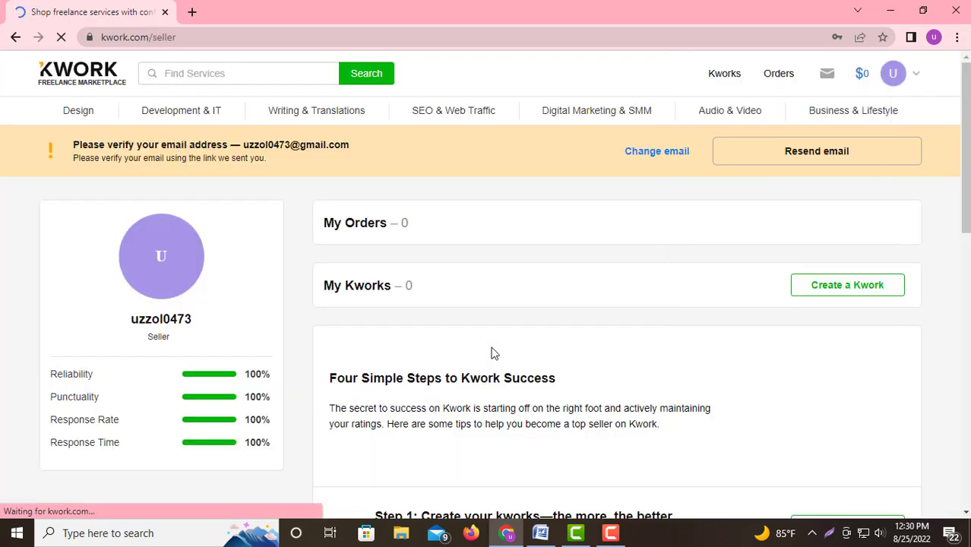
pyautogui.click(795, 241)
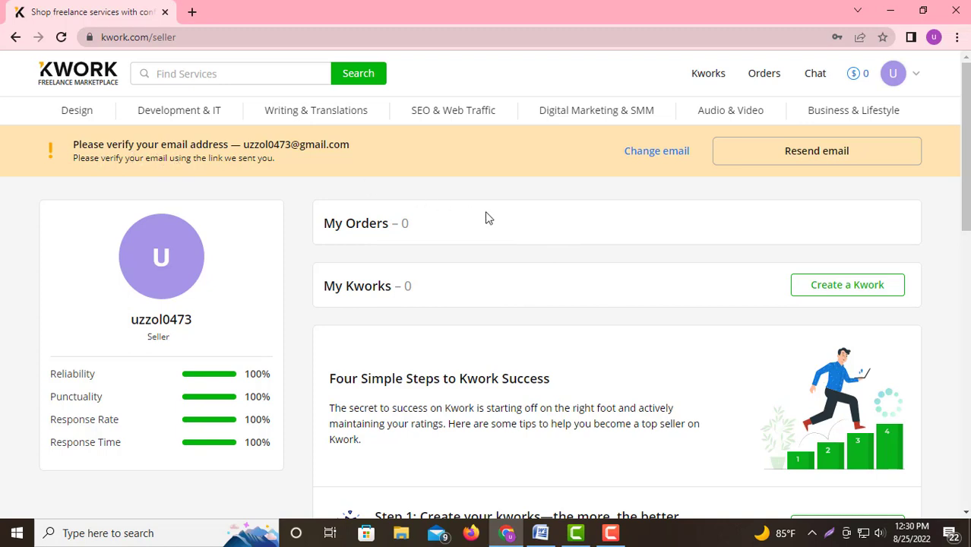
# Outline the email verification notice with a red rectangle on a screen capture, and discard the capture
pyautogui.press('Print')
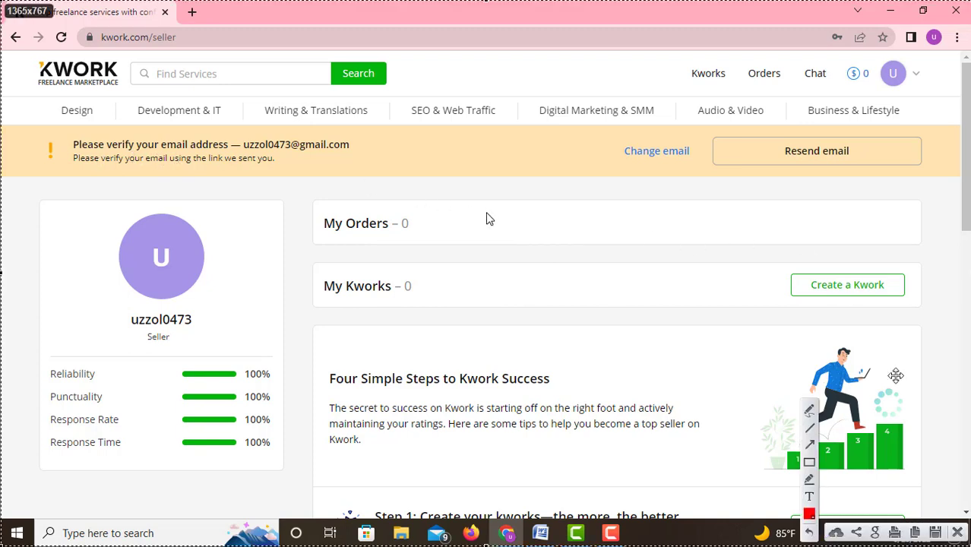
pyautogui.click(810, 462)
pyautogui.moveTo(32, 112)
pyautogui.mouseDown()
pyautogui.moveTo(389, 173)
pyautogui.moveTo(841, 188)
pyautogui.moveTo(946, 180)
pyautogui.mouseUp()
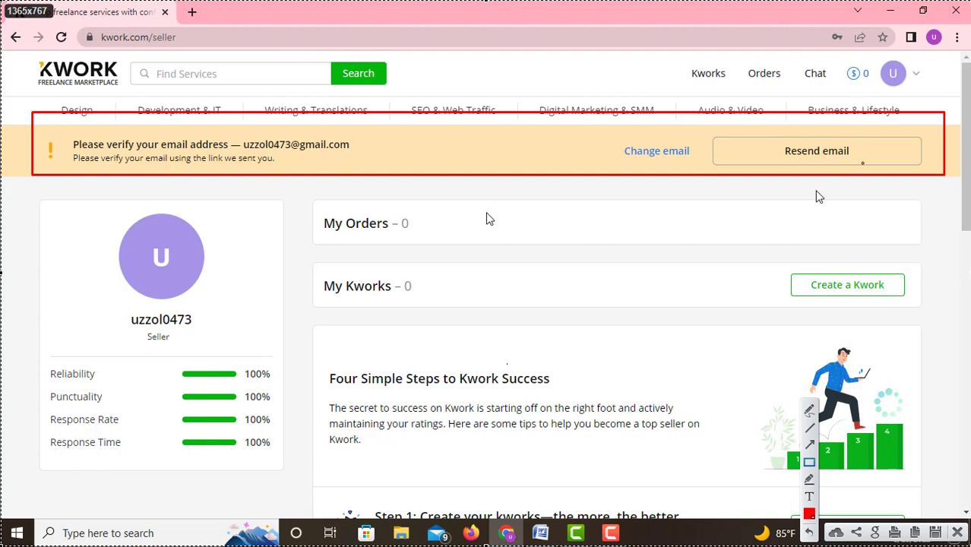
pyautogui.click(958, 533)
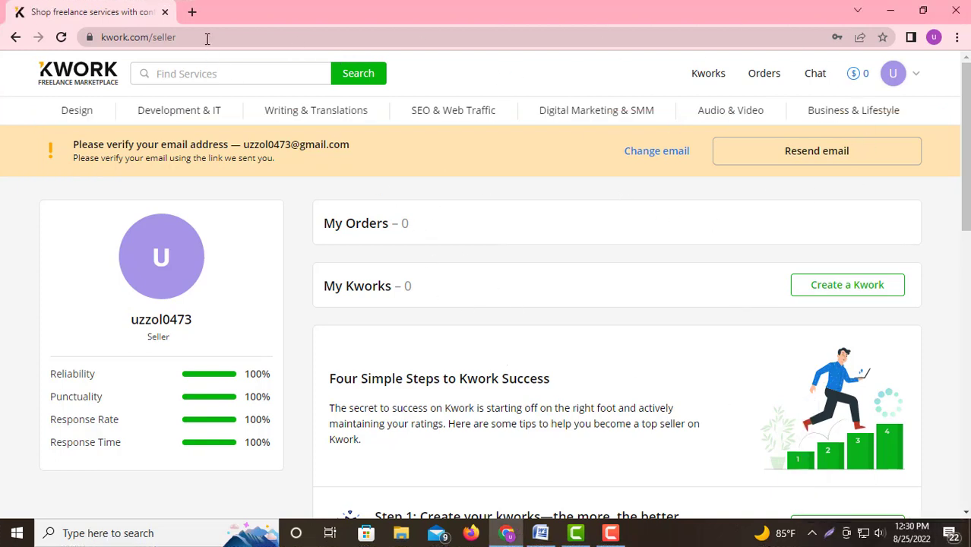
# Open Gmail in a new browser tab and view Kwork's "Verify your email address" message down to its confirmation link
pyautogui.click(191, 12)
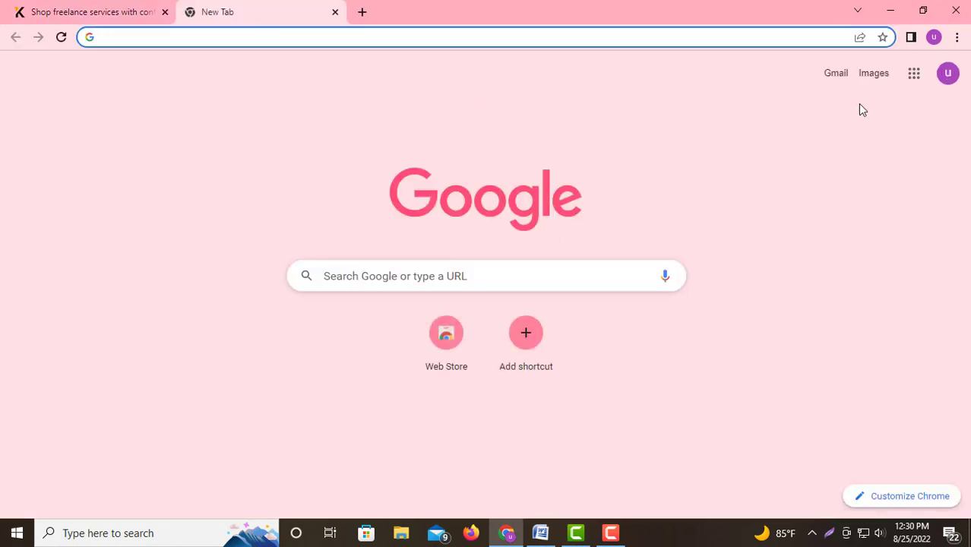
pyautogui.click(842, 77)
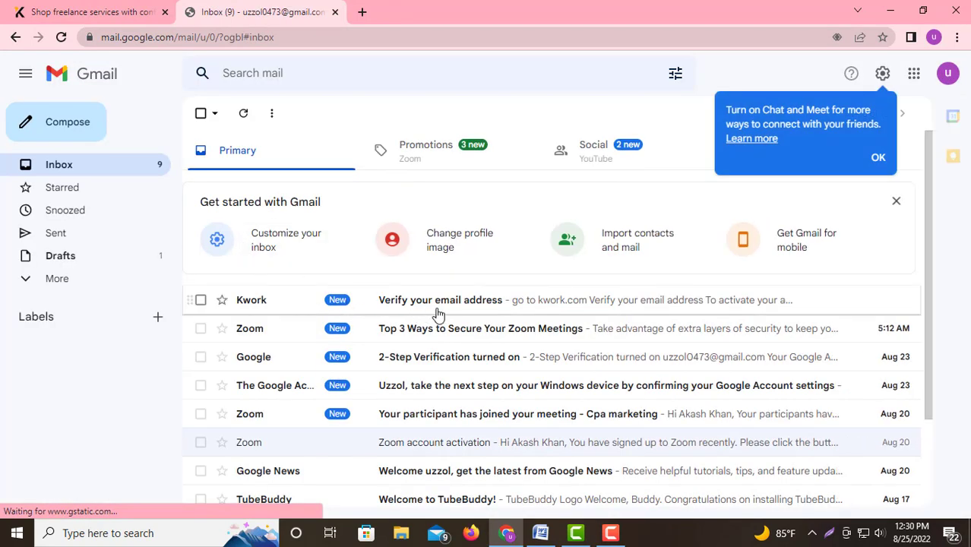
pyautogui.click(399, 300)
pyautogui.scroll(-2, 458, 313)
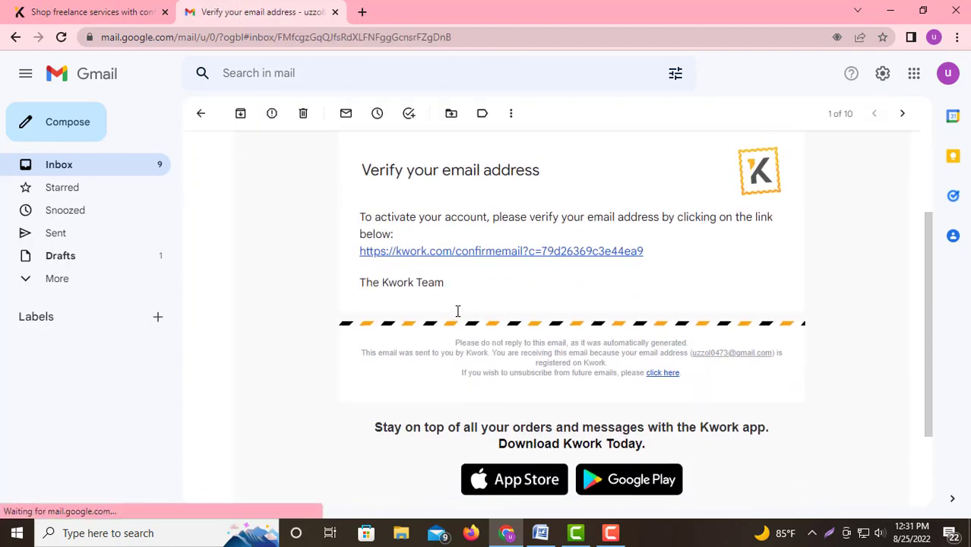
pyautogui.scroll(1, 504, 278)
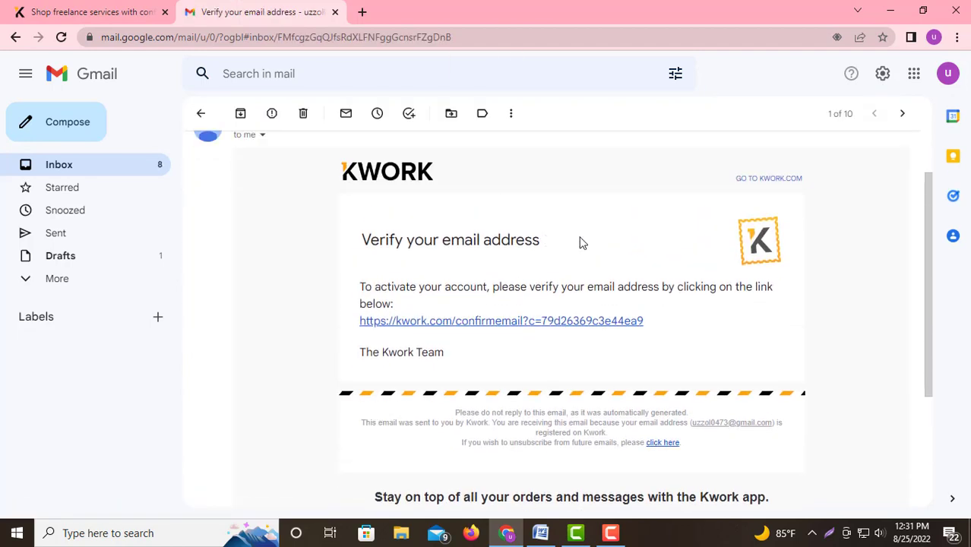
# Outline the confirmation link in the Kwork email with a red rectangle on a screen capture, and discard it
pyautogui.press('Print')
pyautogui.hotkey('ctrl', 'a')
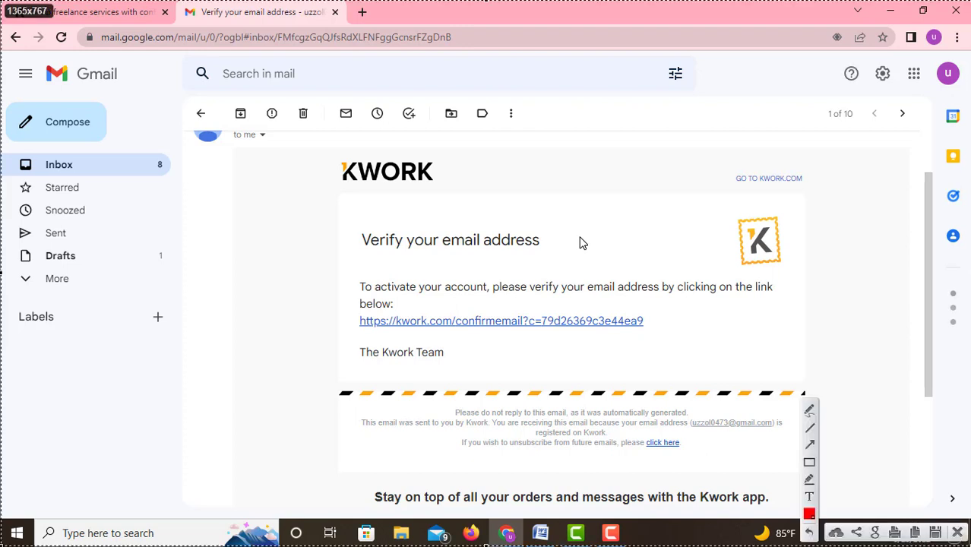
pyautogui.click(809, 463)
pyautogui.moveTo(341, 288)
pyautogui.mouseDown()
pyautogui.moveTo(578, 358)
pyautogui.moveTo(691, 366)
pyautogui.mouseUp()
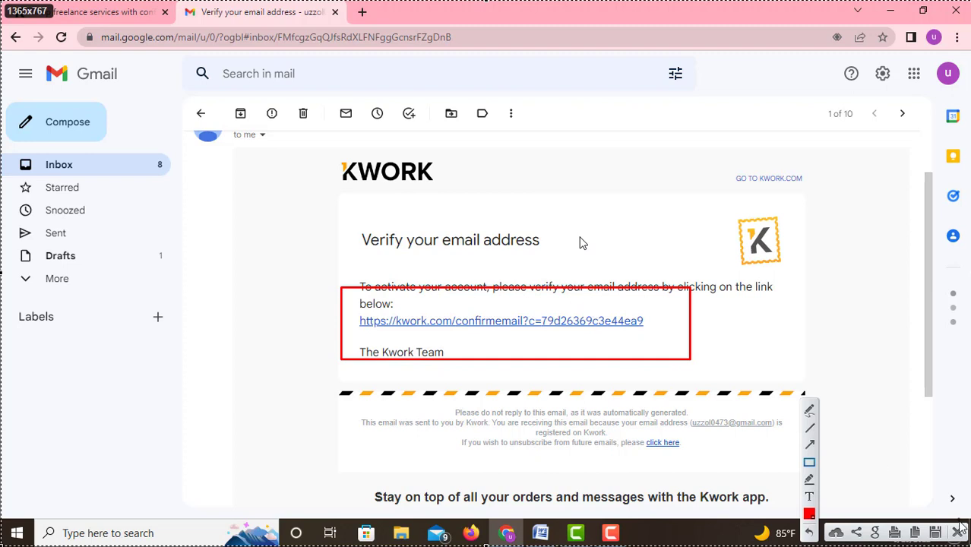
pyautogui.click(956, 533)
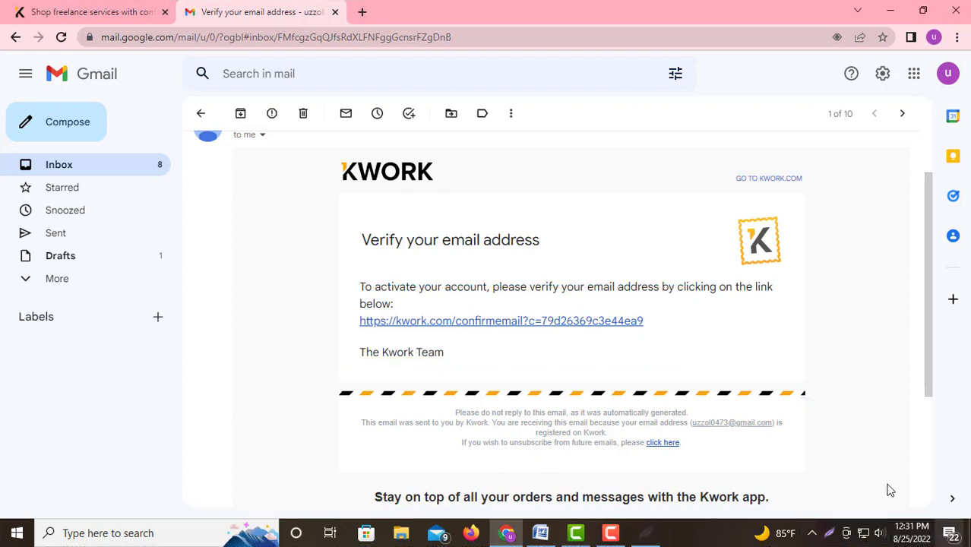
# Verify the email address through the link in the message, and outline the green banner on the Settings page on a temporary screen capture
pyautogui.click(514, 322)
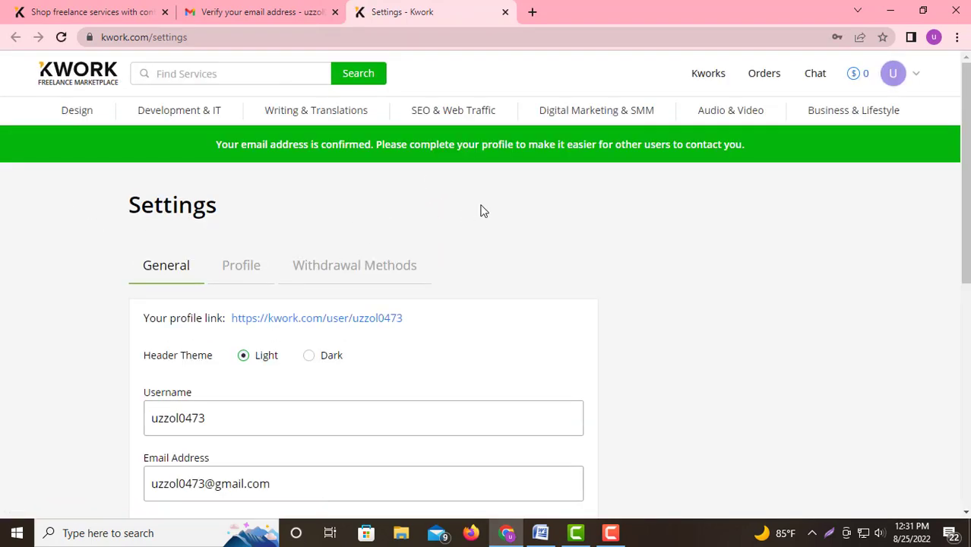
pyautogui.press('Print')
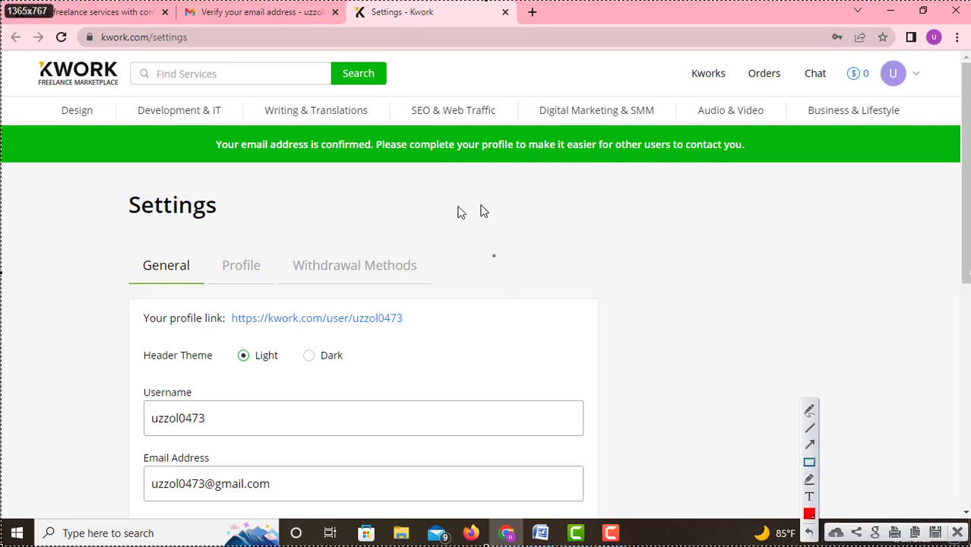
pyautogui.moveTo(197, 121); pyautogui.dragTo(809, 168)
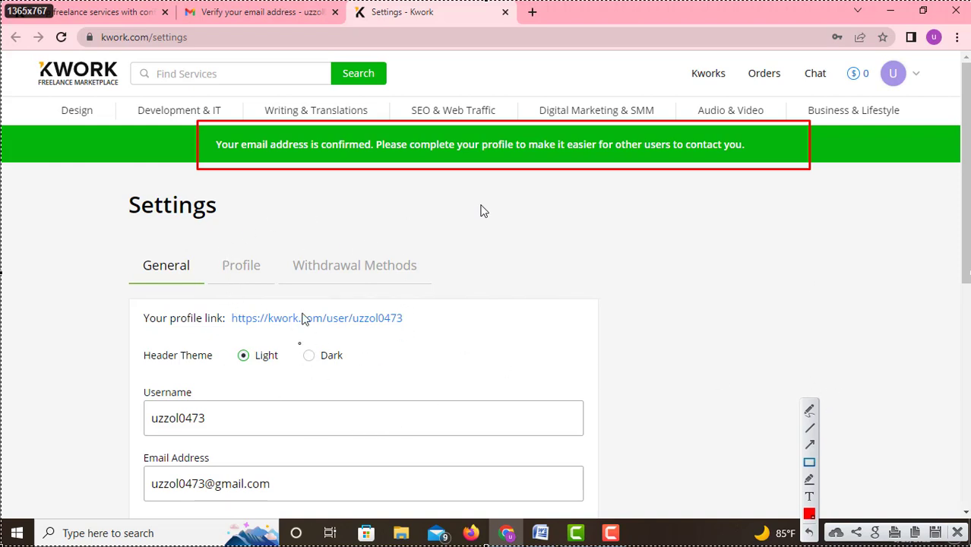
pyautogui.click(958, 533)
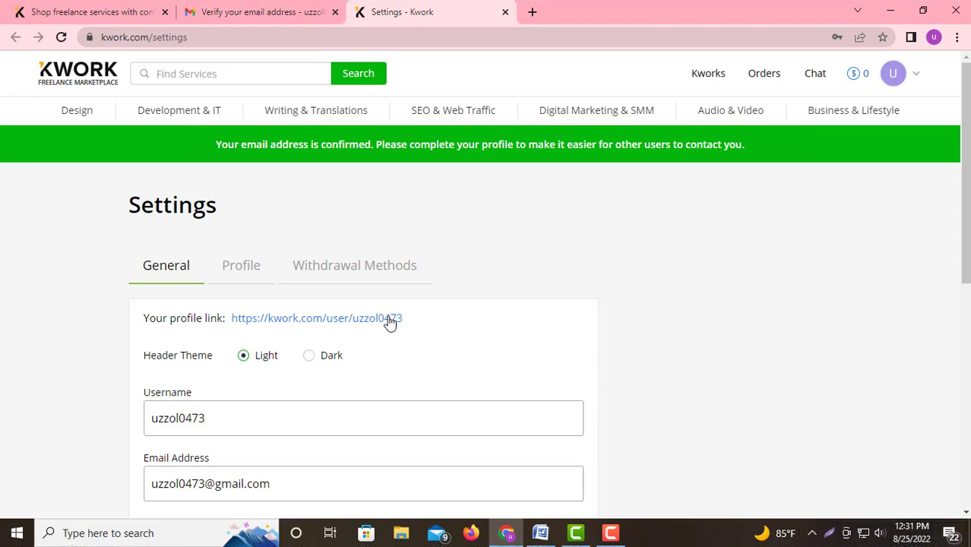
# Look through the General settings, from the profile link and header theme down to the password fields and account options
pyautogui.scroll(-4, 372, 346)
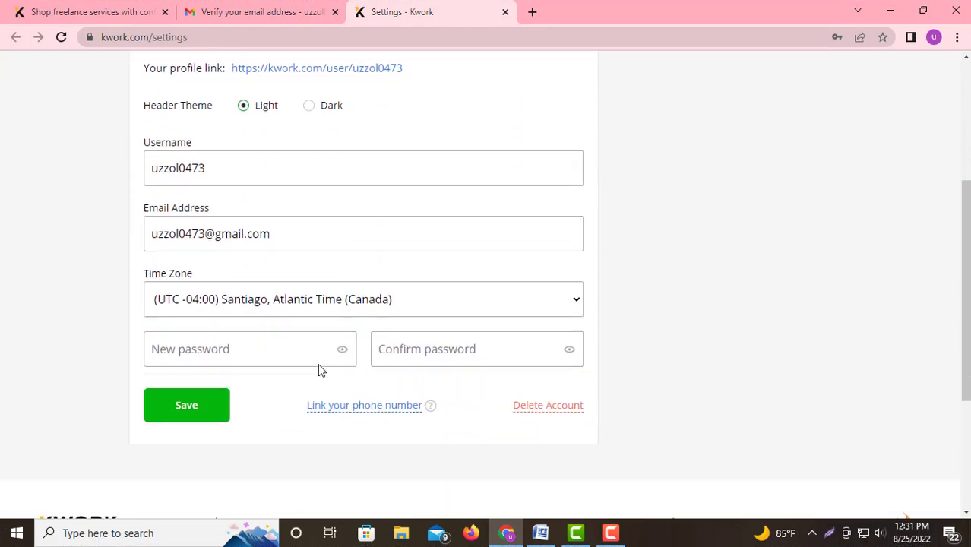
pyautogui.scroll(3, 259, 396)
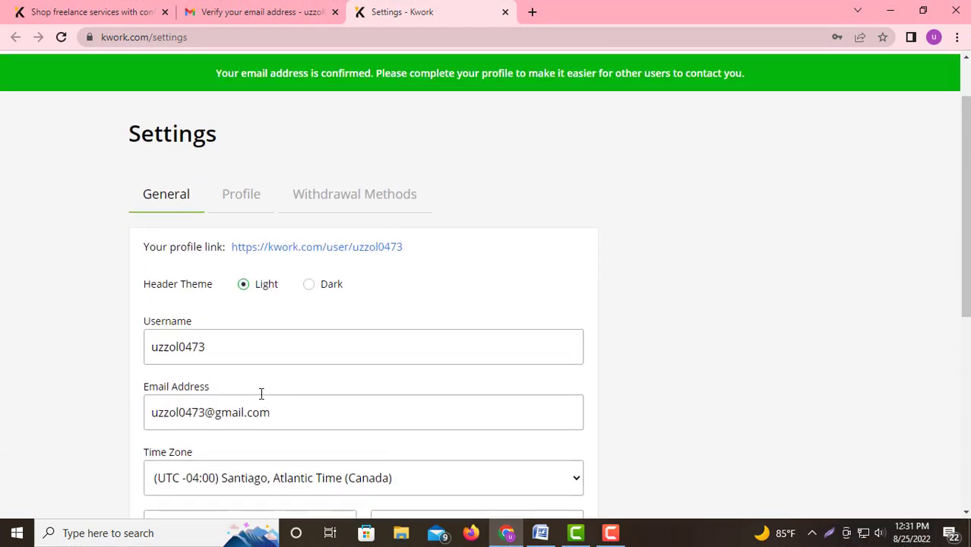
pyautogui.scroll(-3, 295, 343)
pyautogui.scroll(2, 290, 345)
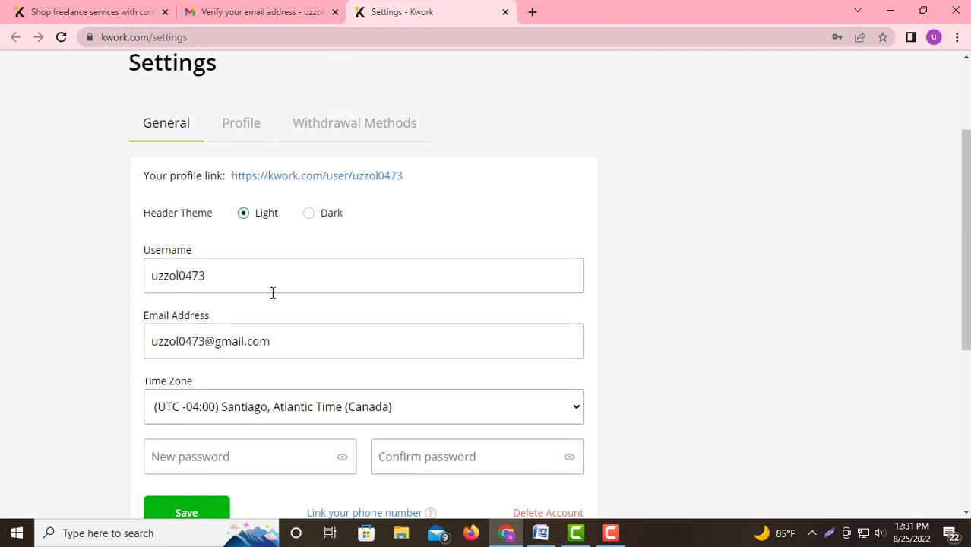
pyautogui.scroll(-1, 273, 290)
pyautogui.scroll(2, 249, 304)
pyautogui.scroll(-1, 491, 263)
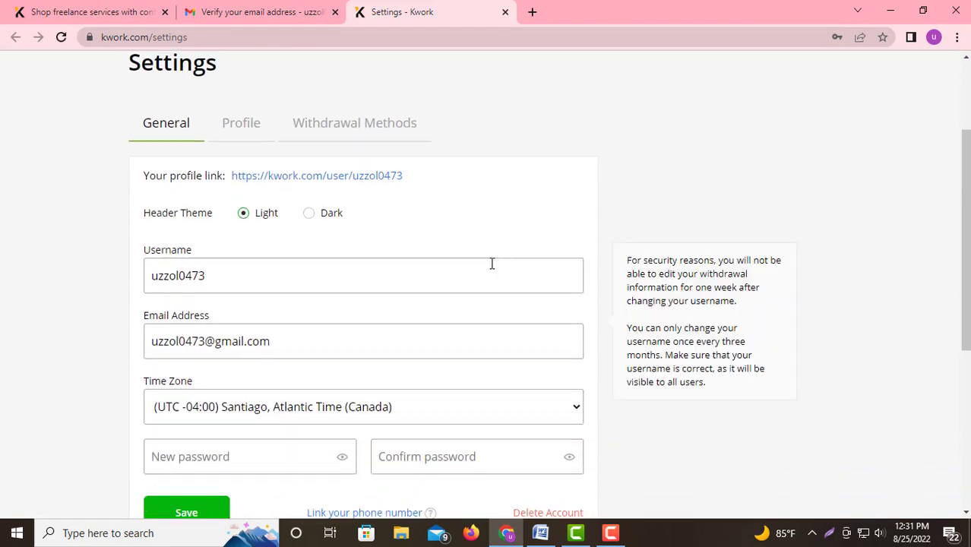
pyautogui.scroll(1, 490, 248)
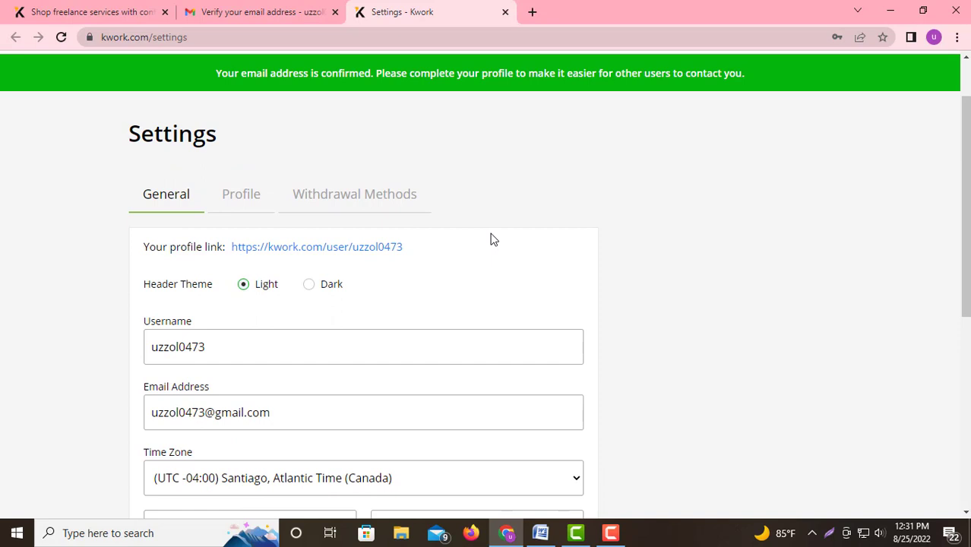
# Outline the settings tab row and its General, Profile and Withdrawal Methods tabs with red rectangles on a screen capture
pyautogui.press('Print')
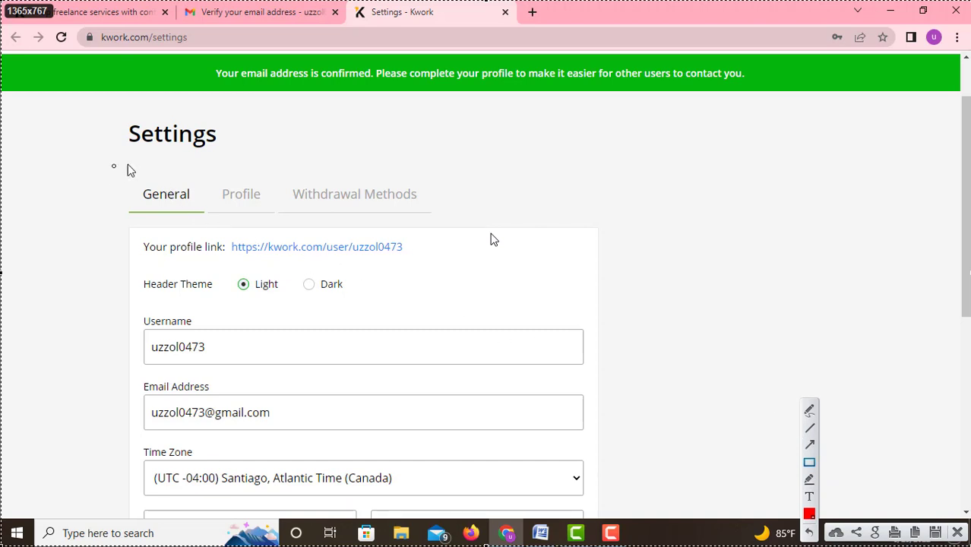
pyautogui.moveTo(117, 168)
pyautogui.mouseDown()
pyautogui.moveTo(466, 223)
pyautogui.moveTo(432, 221)
pyautogui.mouseUp()
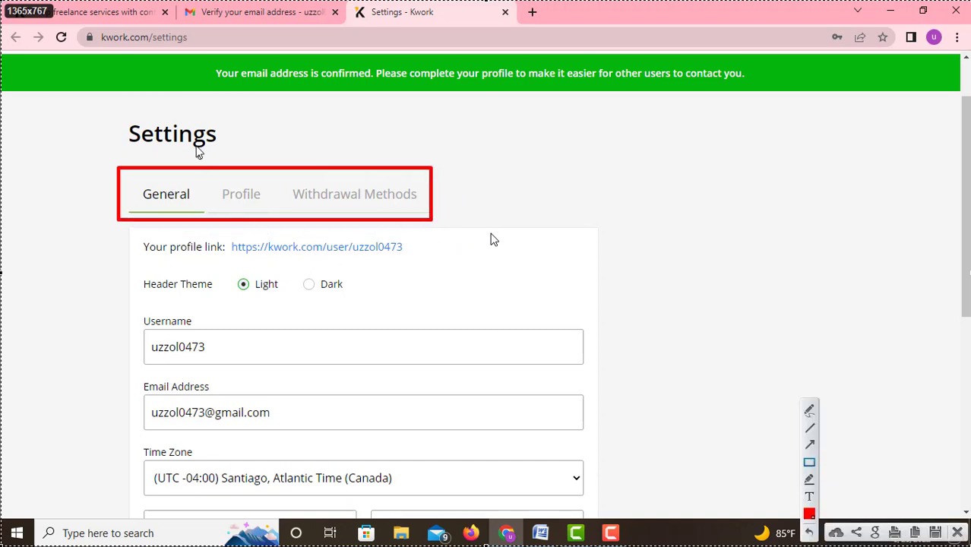
pyautogui.click(810, 463)
pyautogui.moveTo(123, 168); pyautogui.dragTo(208, 221)
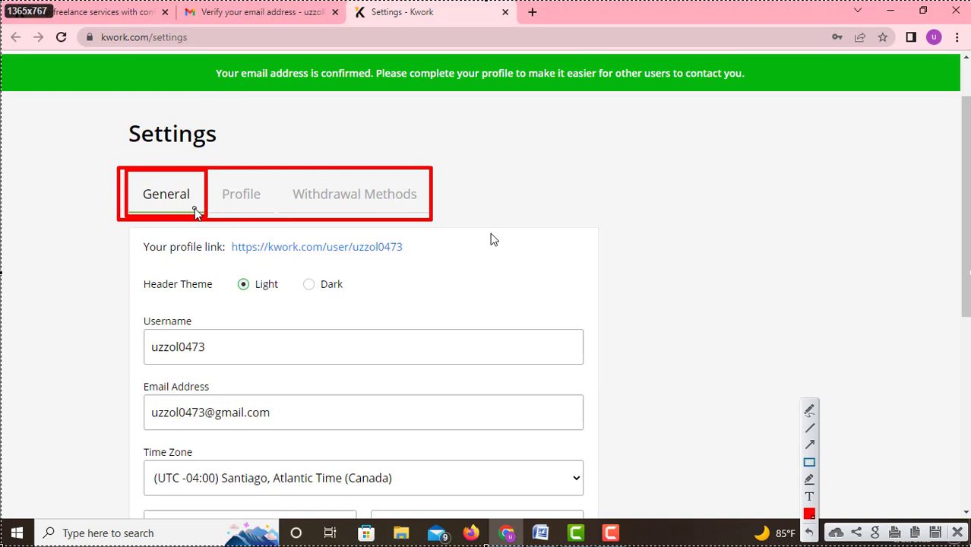
pyautogui.moveTo(208, 167); pyautogui.dragTo(295, 220)
pyautogui.moveTo(301, 168); pyautogui.dragTo(434, 225)
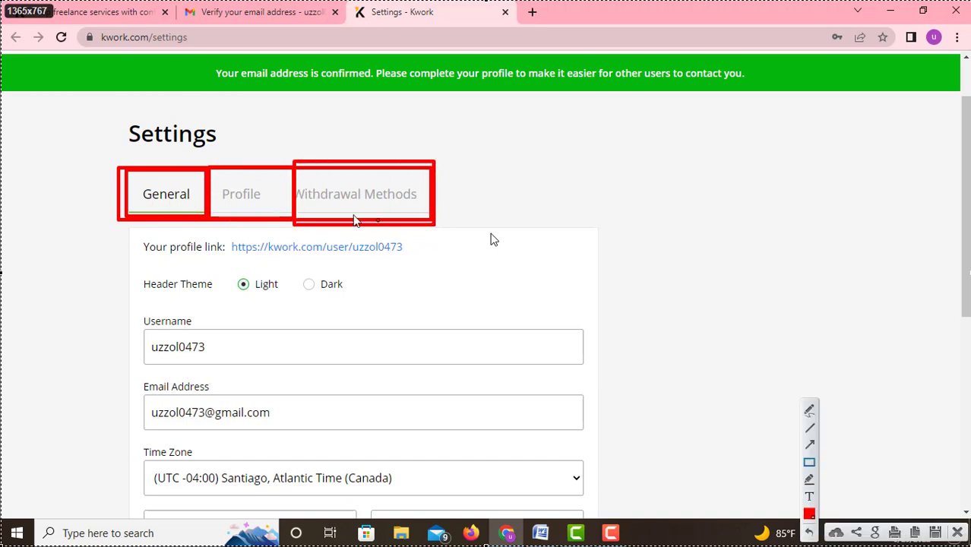
# Outline the profile link and the Header Theme row, including its label and the Light and Dark options, in red
pyautogui.moveTo(119, 225); pyautogui.dragTo(458, 275)
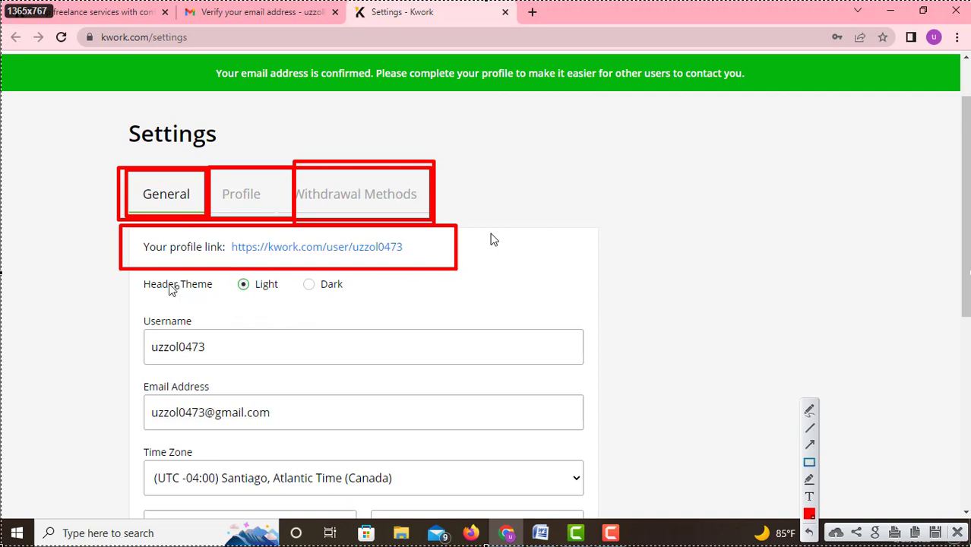
pyautogui.moveTo(125, 264); pyautogui.dragTo(427, 306)
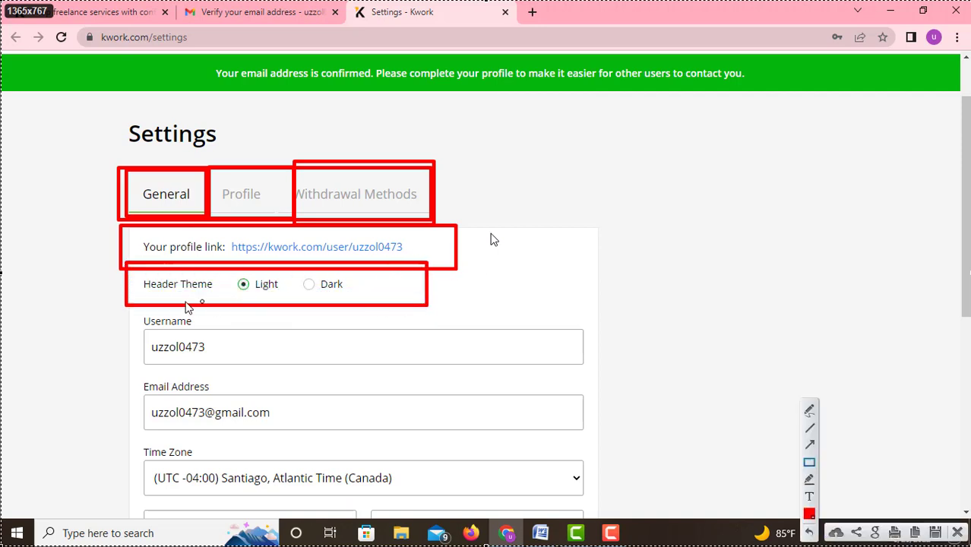
pyautogui.moveTo(143, 264); pyautogui.dragTo(213, 304)
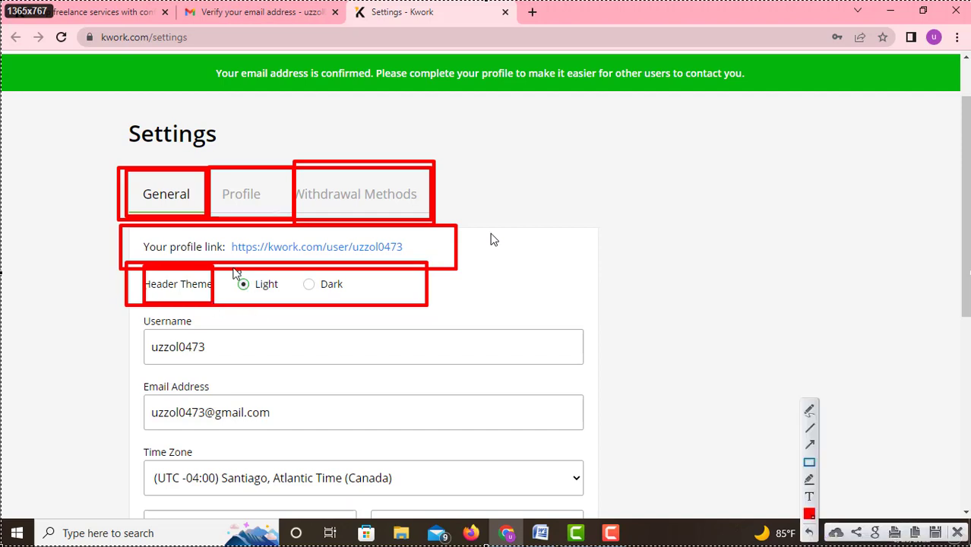
pyautogui.moveTo(226, 264); pyautogui.dragTo(297, 301)
pyautogui.moveTo(295, 264); pyautogui.dragTo(362, 306)
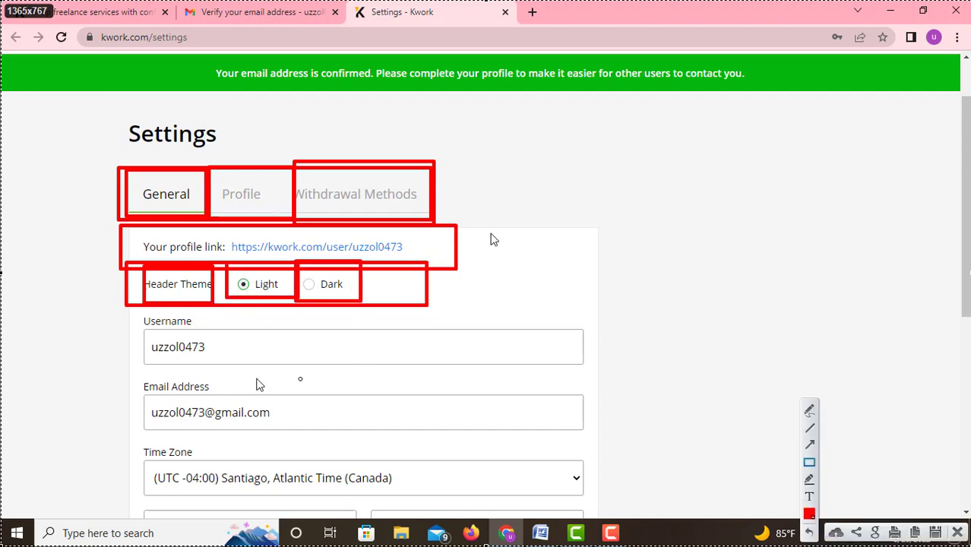
# Outline the Username, Email Address and Time Zone fields in red, and discard the screen capture
pyautogui.moveTo(125, 311); pyautogui.dragTo(300, 382)
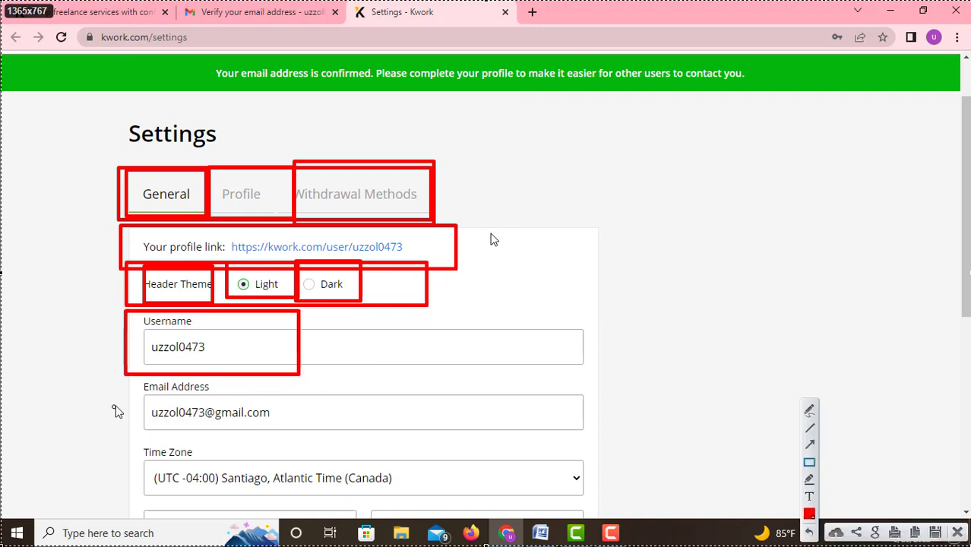
pyautogui.moveTo(110, 369)
pyautogui.mouseDown()
pyautogui.moveTo(351, 434)
pyautogui.moveTo(351, 445)
pyautogui.mouseUp()
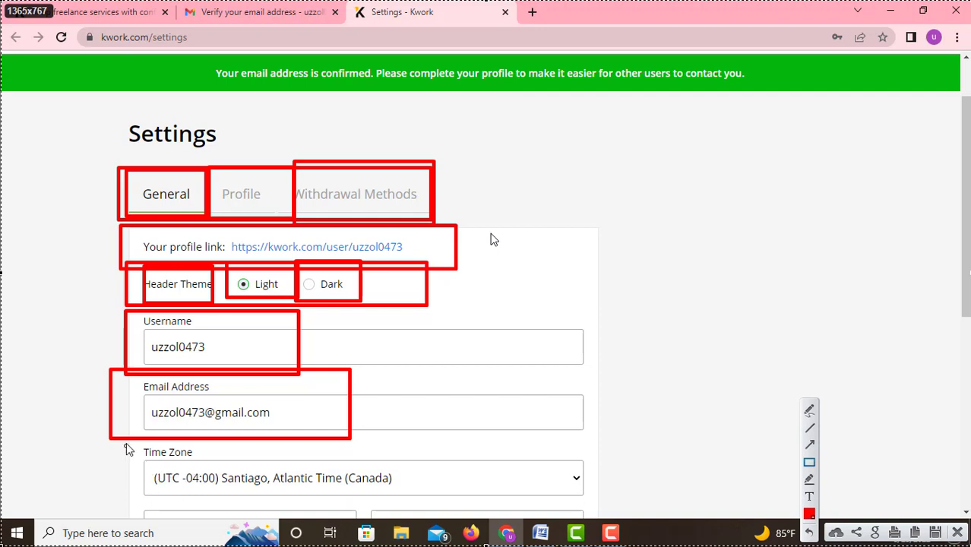
pyautogui.moveTo(125, 441)
pyautogui.mouseDown()
pyautogui.moveTo(346, 498)
pyautogui.moveTo(459, 500)
pyautogui.mouseUp()
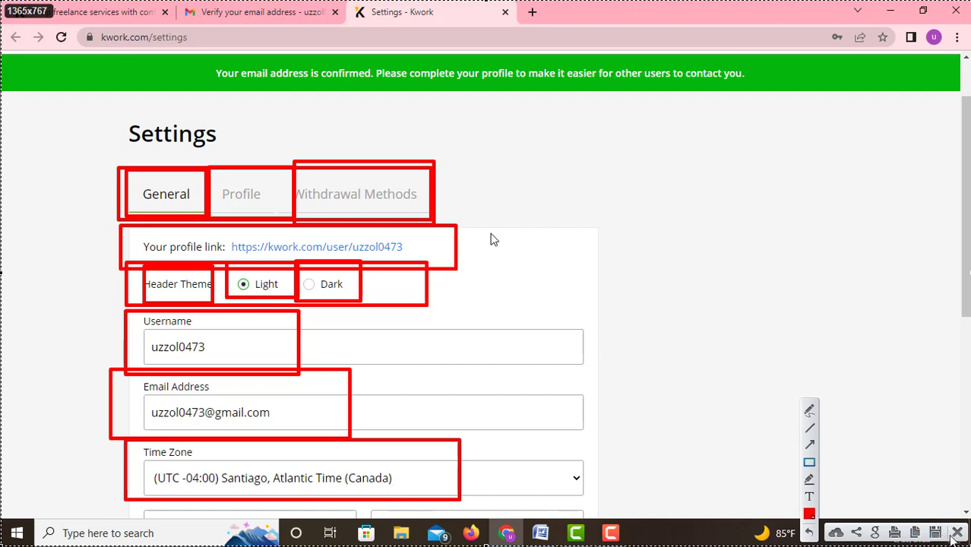
pyautogui.click(957, 534)
# Outline the New password and Confirm password fields and the Save button in red on a screen capture, and discard the capture
pyautogui.scroll(-3, 570, 456)
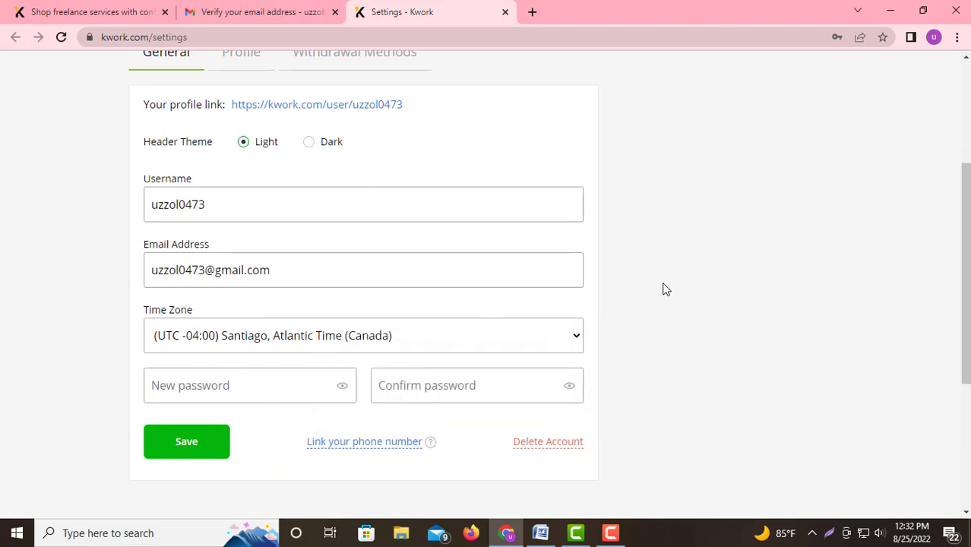
pyautogui.press('Print')
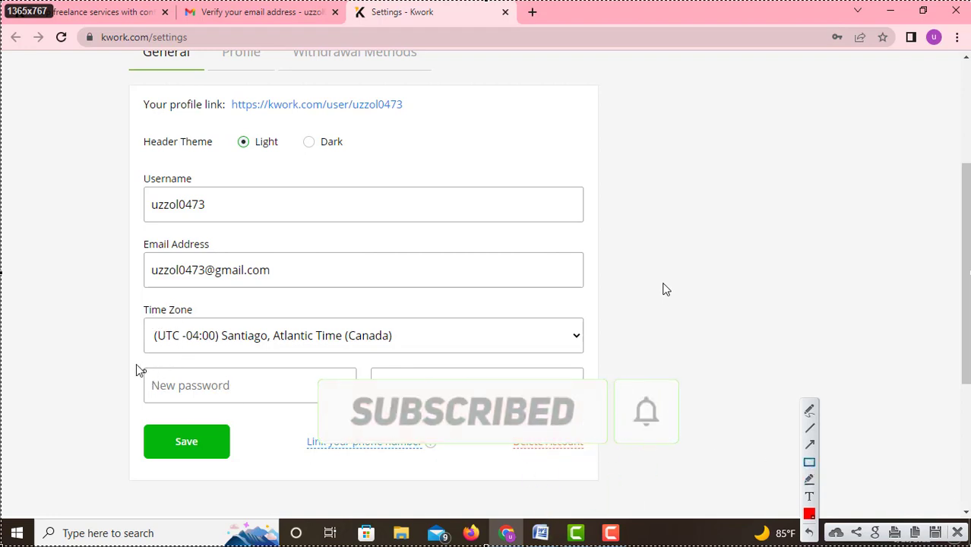
pyautogui.moveTo(135, 361); pyautogui.dragTo(360, 412)
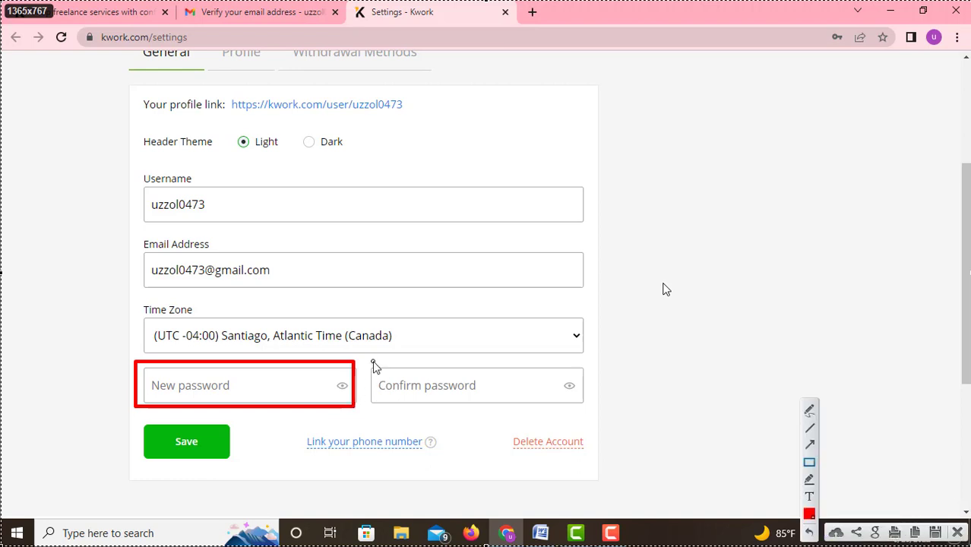
pyautogui.moveTo(371, 362); pyautogui.dragTo(584, 410)
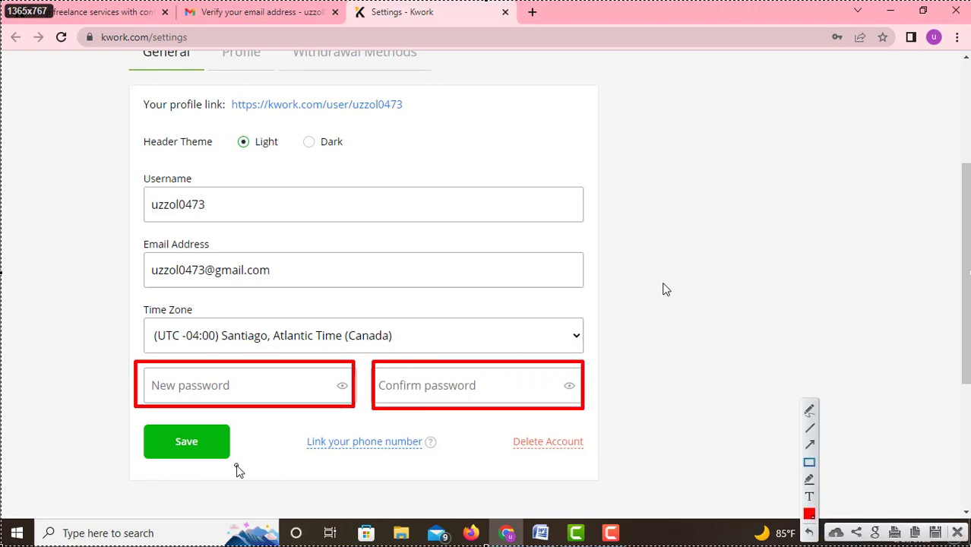
pyautogui.moveTo(133, 414); pyautogui.dragTo(249, 469)
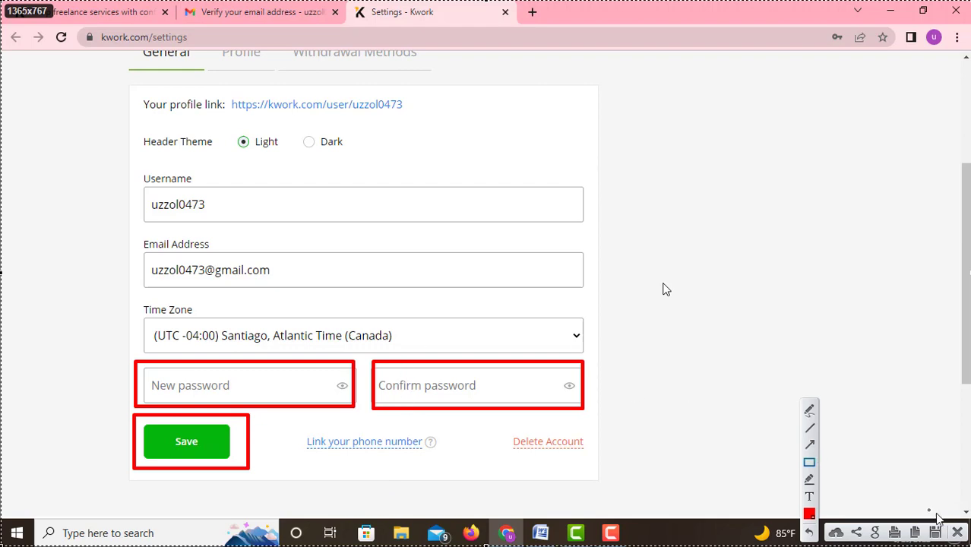
pyautogui.click(956, 532)
# Open the Profile settings and look over the name, picture and description fields
pyautogui.scroll(3, 569, 382)
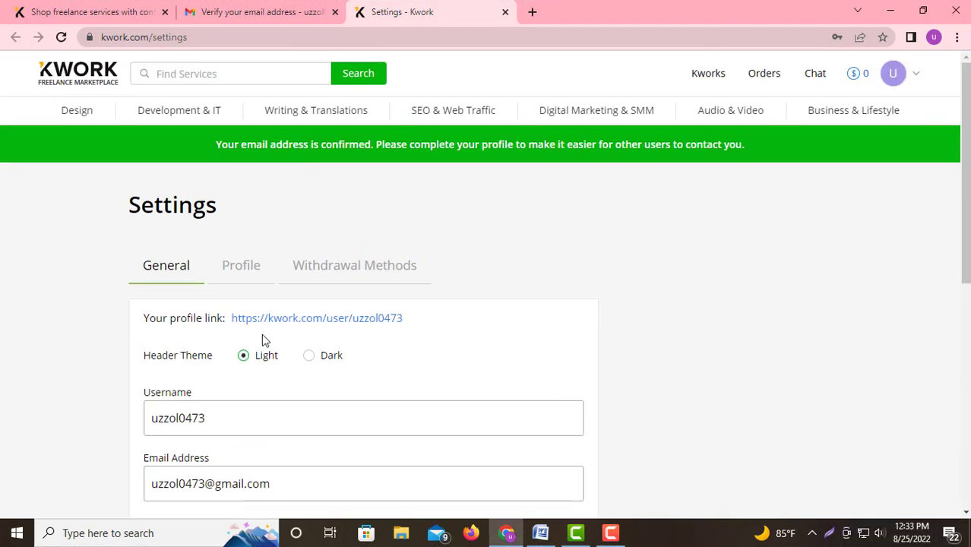
pyautogui.click(242, 267)
pyautogui.scroll(-2, 425, 345)
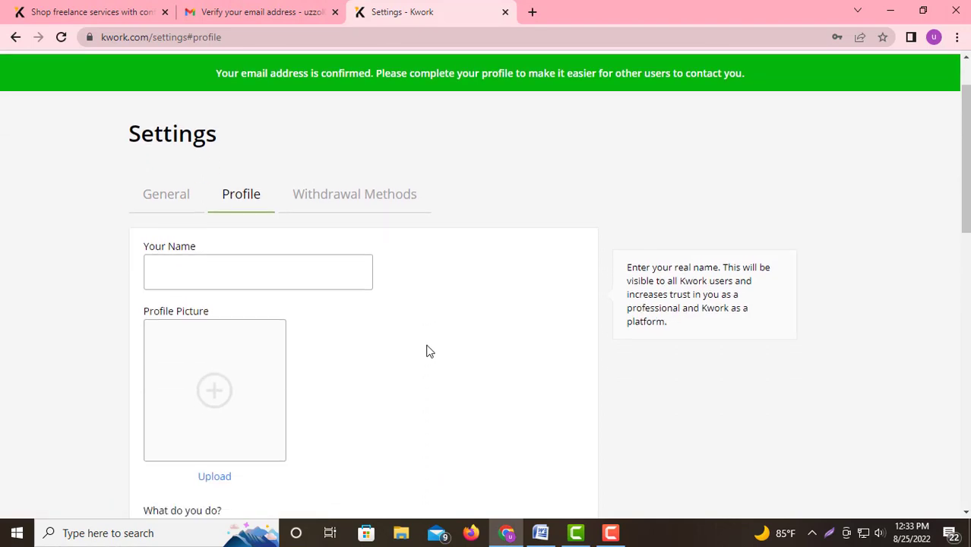
pyautogui.scroll(-2, 423, 348)
pyautogui.scroll(3, 414, 335)
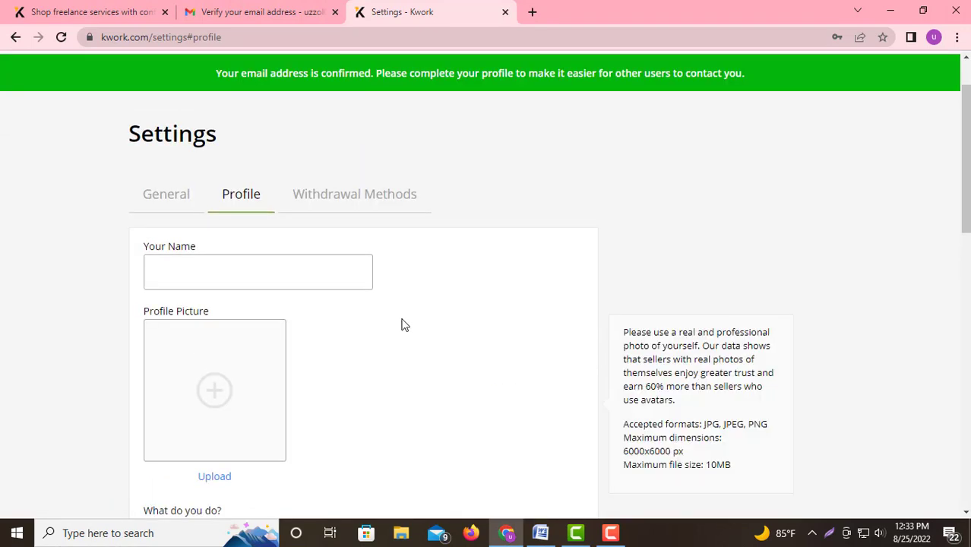
# Outline the Profile tab, the Your Name field and the Profile Picture area in red on a screen capture, and discard the capture
pyautogui.press('Print')
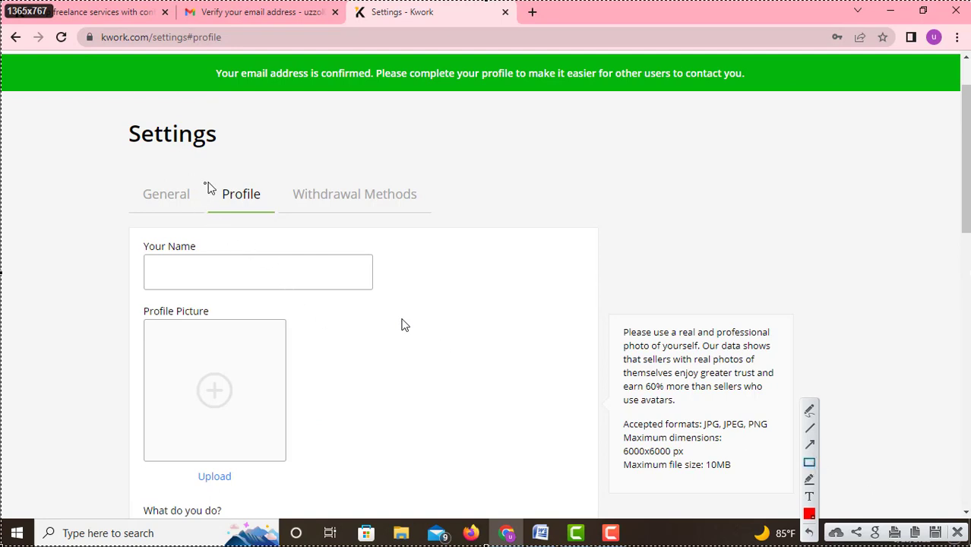
pyautogui.moveTo(208, 168); pyautogui.dragTo(268, 215)
pyautogui.moveTo(113, 225)
pyautogui.mouseDown()
pyautogui.moveTo(299, 277)
pyautogui.moveTo(403, 292)
pyautogui.mouseUp()
pyautogui.moveTo(115, 282); pyautogui.dragTo(367, 484)
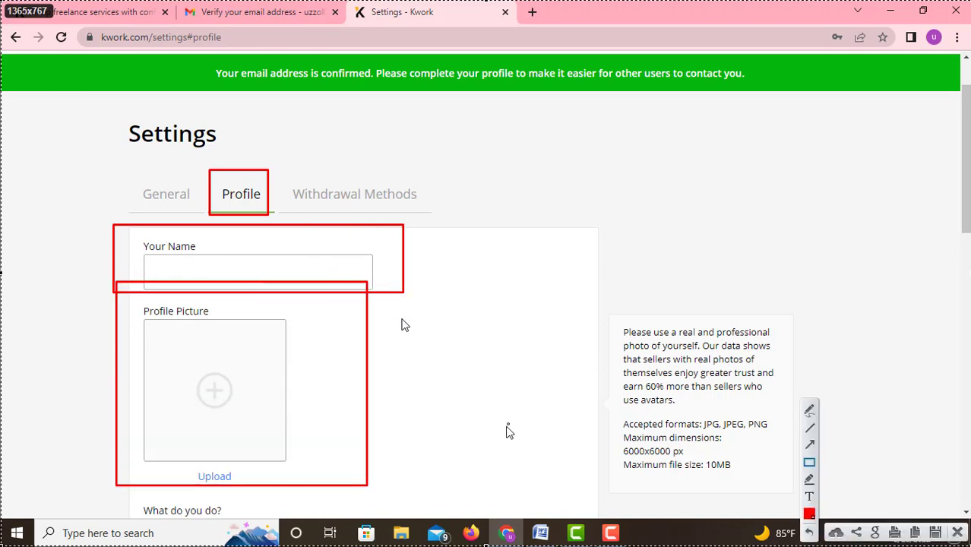
pyautogui.click(956, 532)
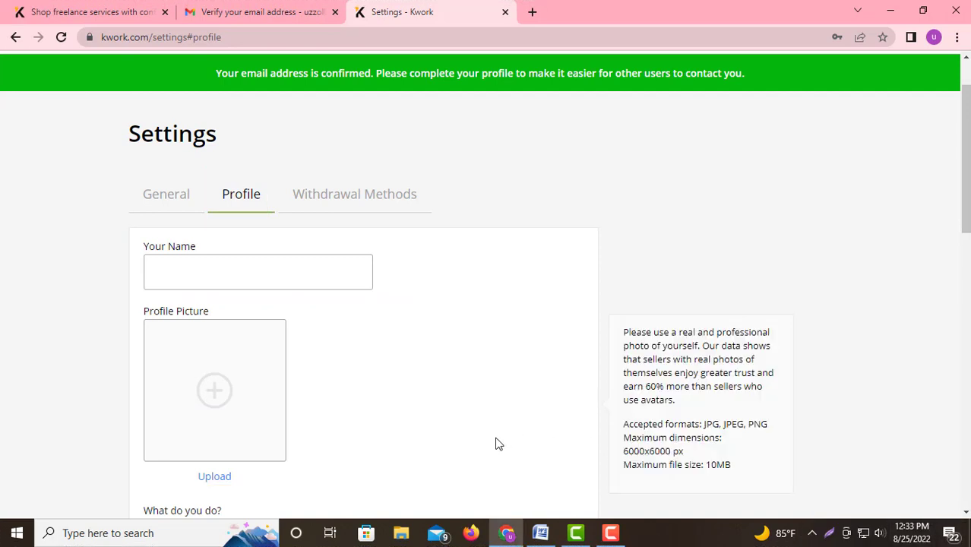
# On a new screen capture, outline the "What do you do?" field, the About You label and its placeholder text with red rectangles
pyautogui.scroll(-2, 450, 433)
pyautogui.scroll(-4, 448, 433)
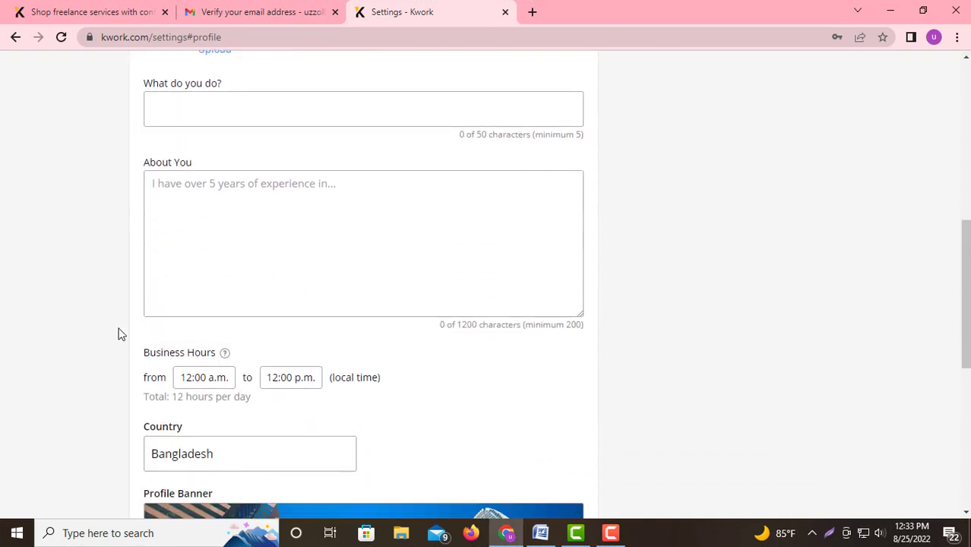
pyautogui.press('Print')
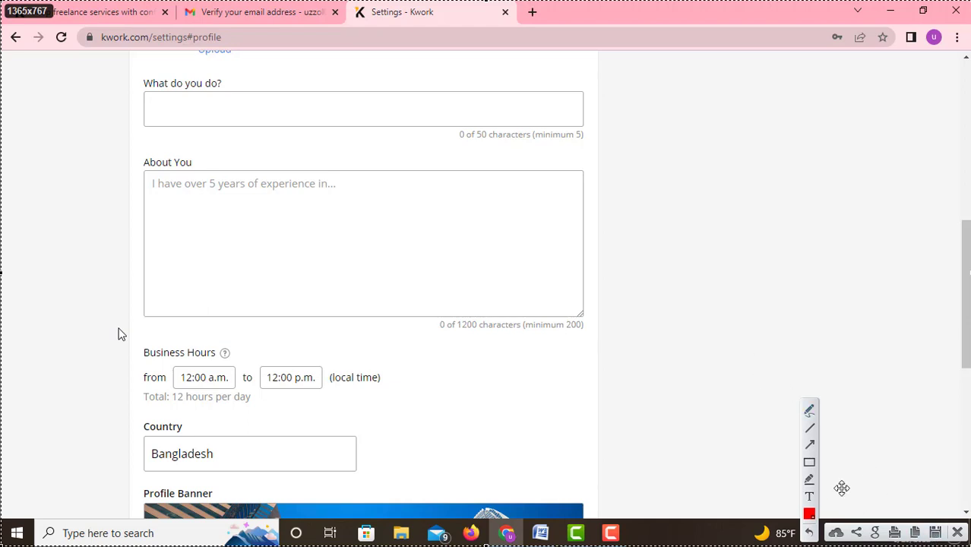
pyautogui.click(810, 462)
pyautogui.moveTo(114, 68)
pyautogui.mouseDown()
pyautogui.moveTo(405, 120)
pyautogui.moveTo(609, 141)
pyautogui.mouseUp()
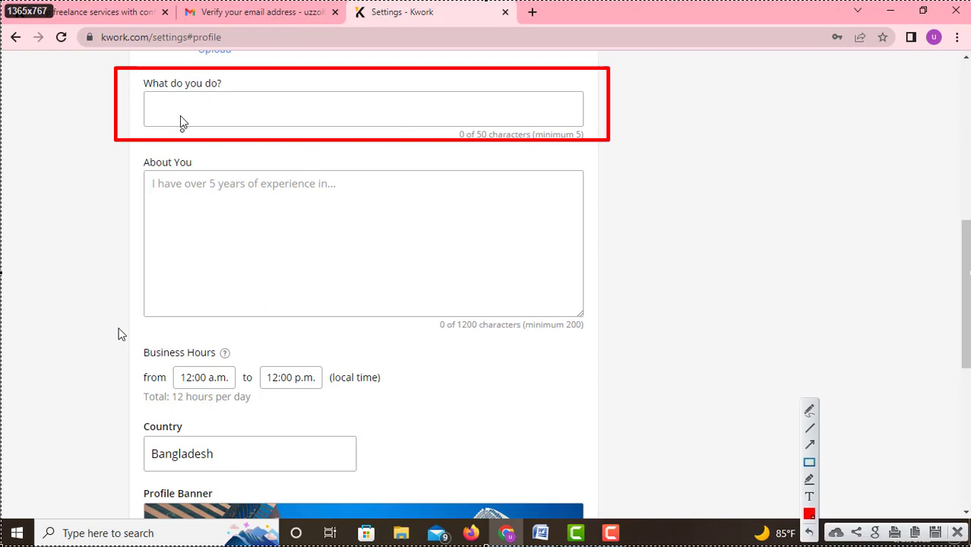
pyautogui.moveTo(128, 143); pyautogui.dragTo(277, 178)
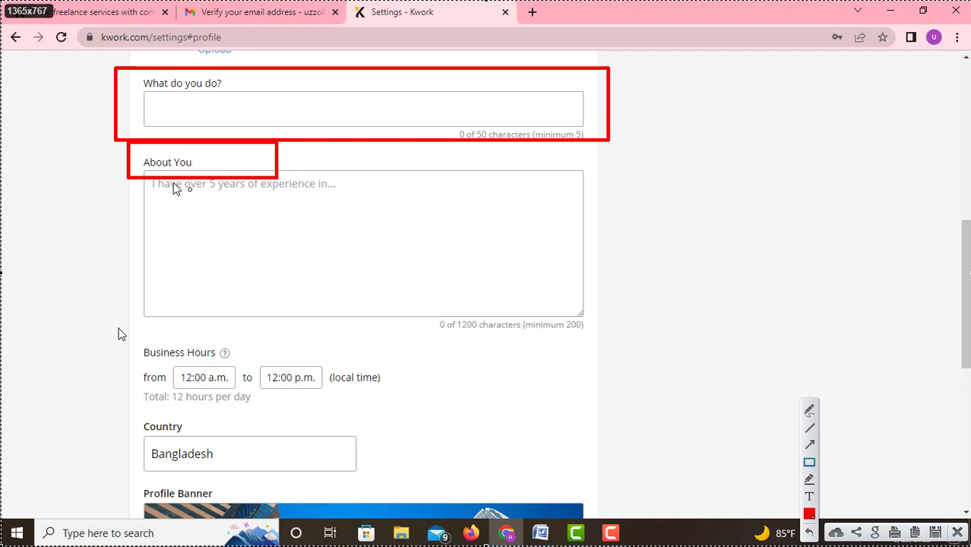
pyautogui.moveTo(151, 174); pyautogui.dragTo(354, 198)
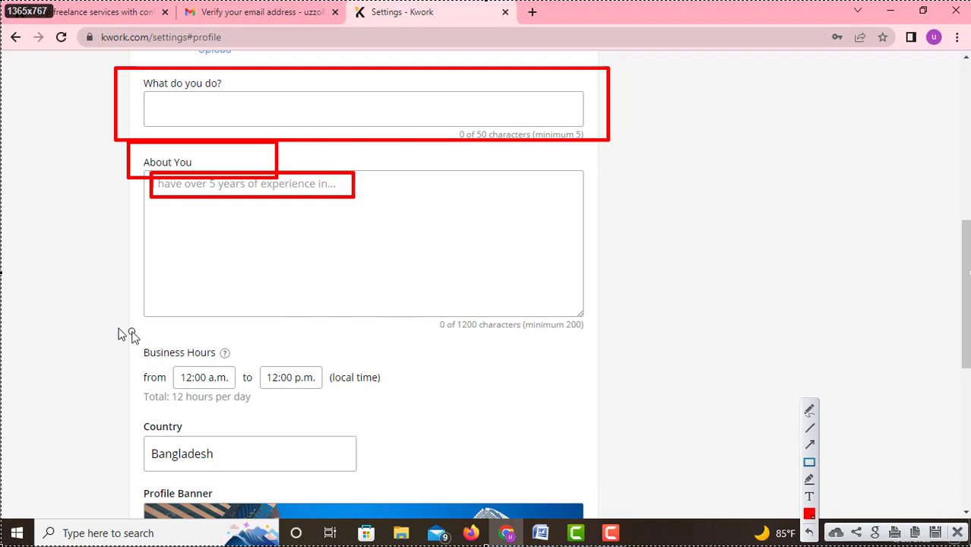
# Outline the Business Hours label, its from–to time row and the Country field in red, and discard the screen capture
pyautogui.moveTo(129, 328); pyautogui.dragTo(236, 367)
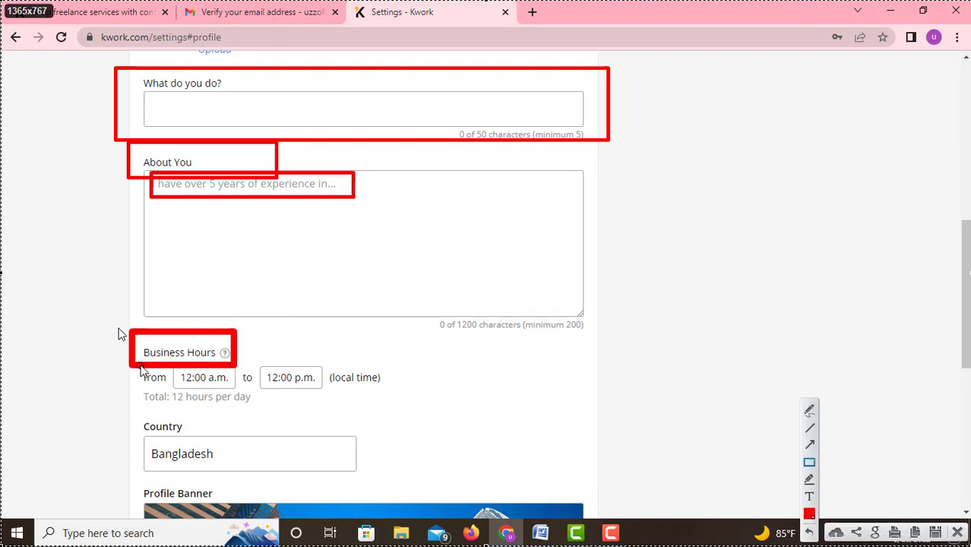
pyautogui.moveTo(131, 351)
pyautogui.mouseDown()
pyautogui.moveTo(342, 423)
pyautogui.moveTo(390, 414)
pyautogui.mouseUp()
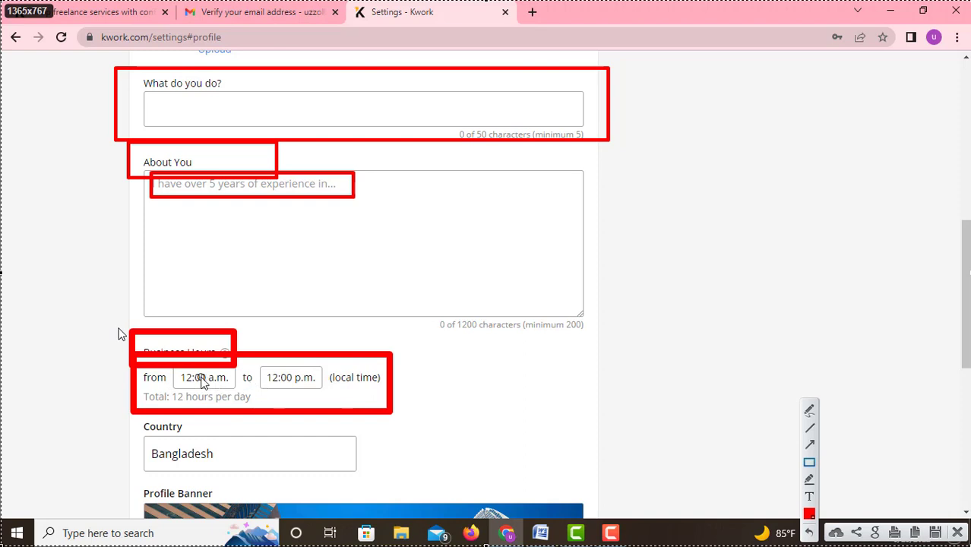
pyautogui.moveTo(126, 408)
pyautogui.mouseDown()
pyautogui.moveTo(417, 472)
pyautogui.moveTo(422, 483)
pyautogui.mouseUp()
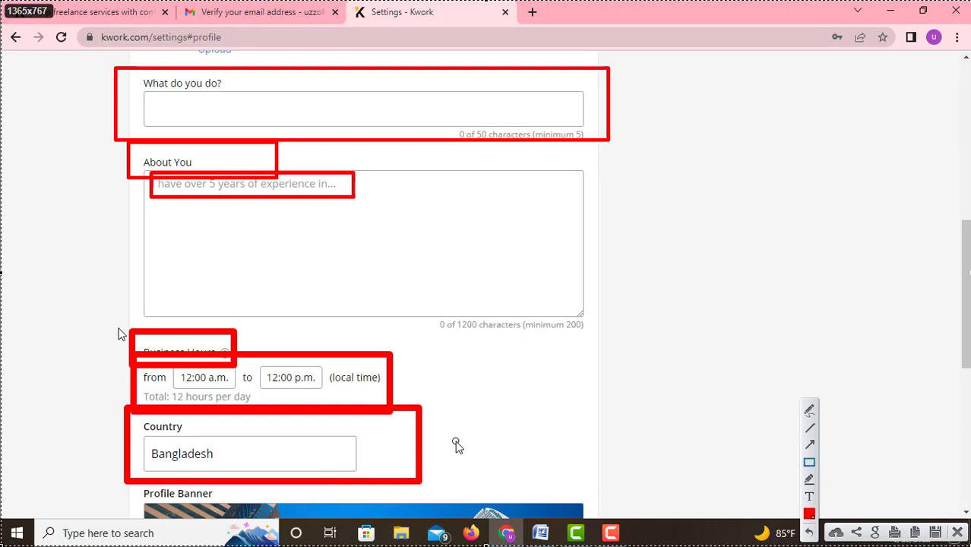
pyautogui.click(957, 532)
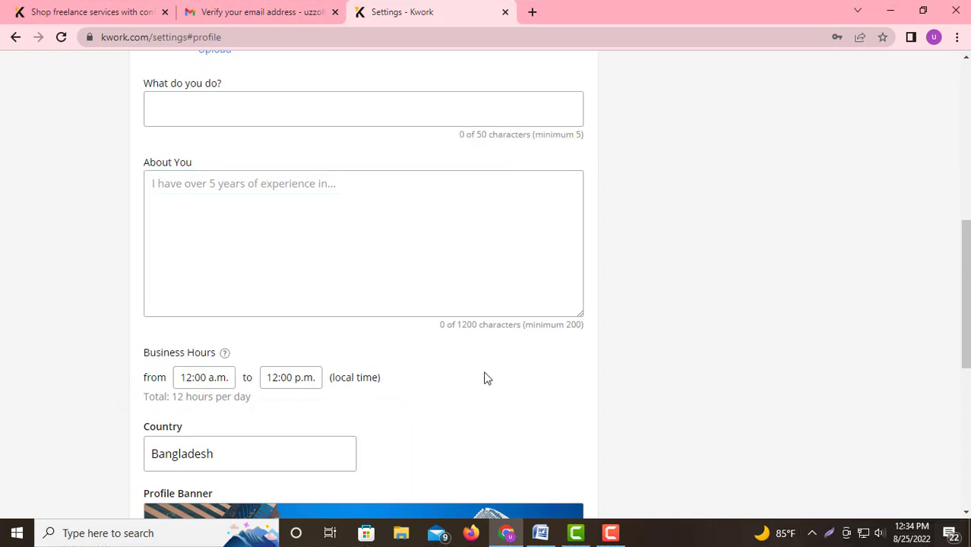
# Outline the lower Profile section, its Profile Banner, Save button and View Profile link in red on a screen capture, and close the capture
pyautogui.scroll(-3, 394, 383)
pyautogui.scroll(-1, 378, 378)
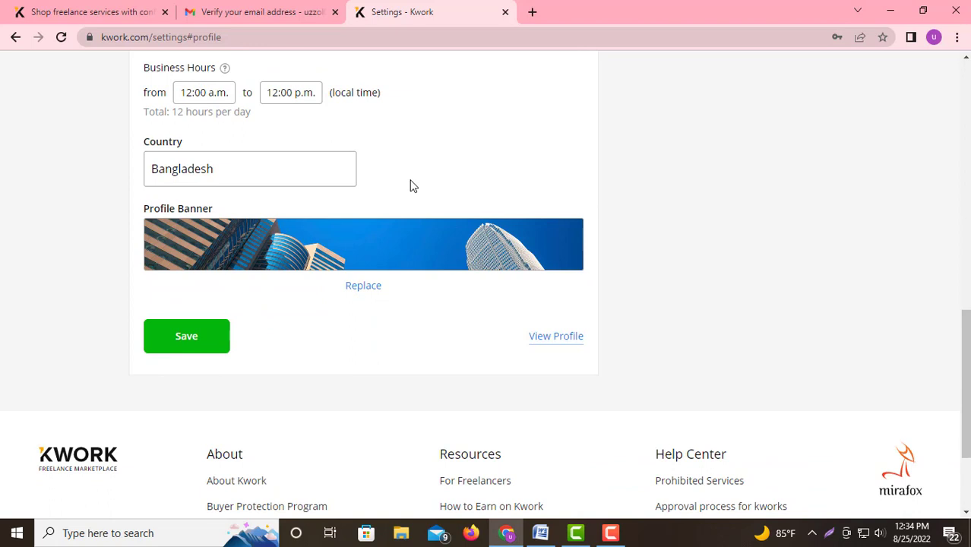
pyautogui.press('Print')
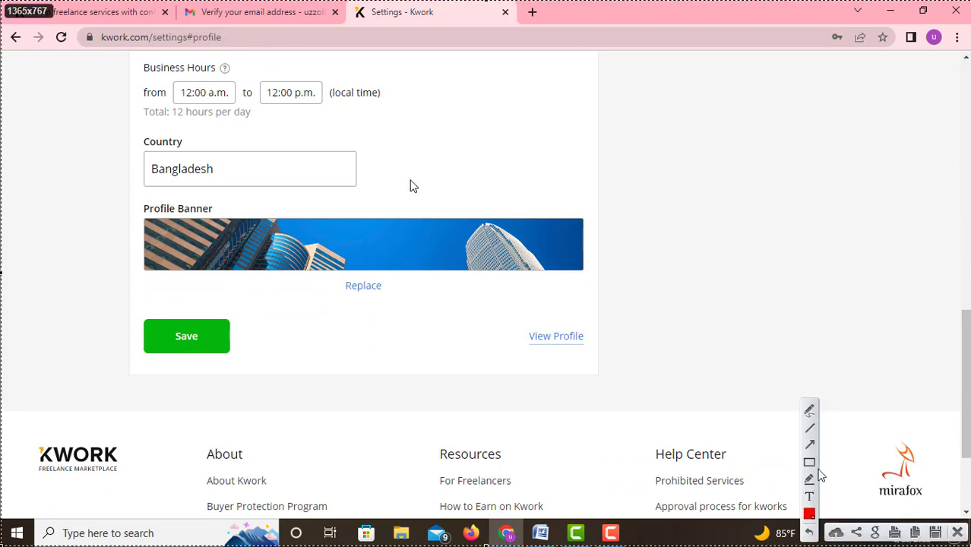
pyautogui.click(809, 462)
pyautogui.moveTo(112, 174)
pyautogui.mouseDown()
pyautogui.moveTo(521, 405)
pyautogui.moveTo(638, 409)
pyautogui.mouseUp()
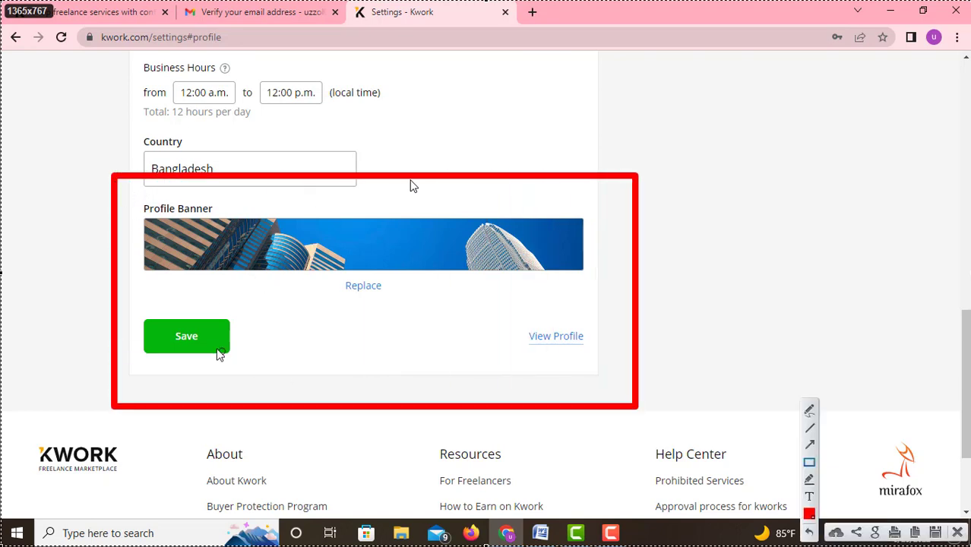
pyautogui.moveTo(131, 192); pyautogui.dragTo(604, 302)
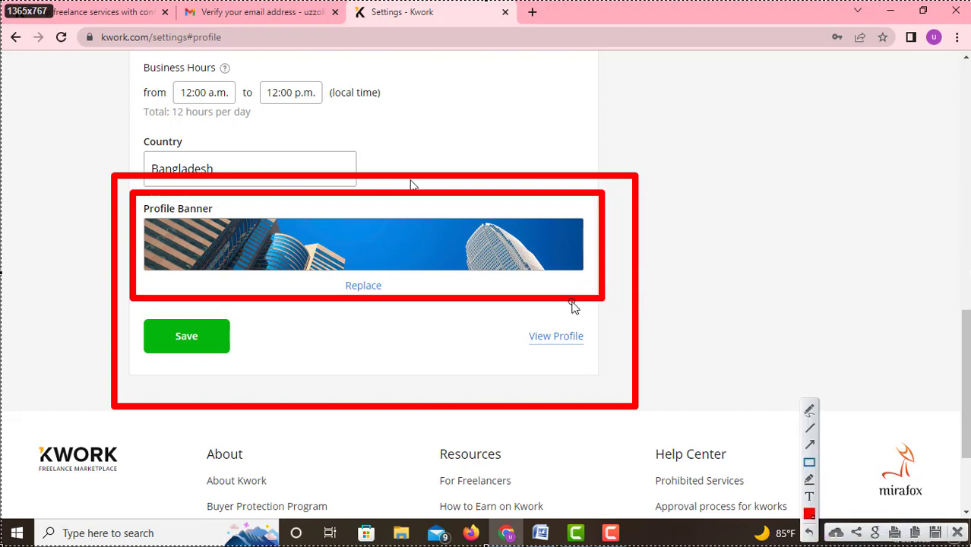
pyautogui.moveTo(126, 295); pyautogui.dragTo(259, 367)
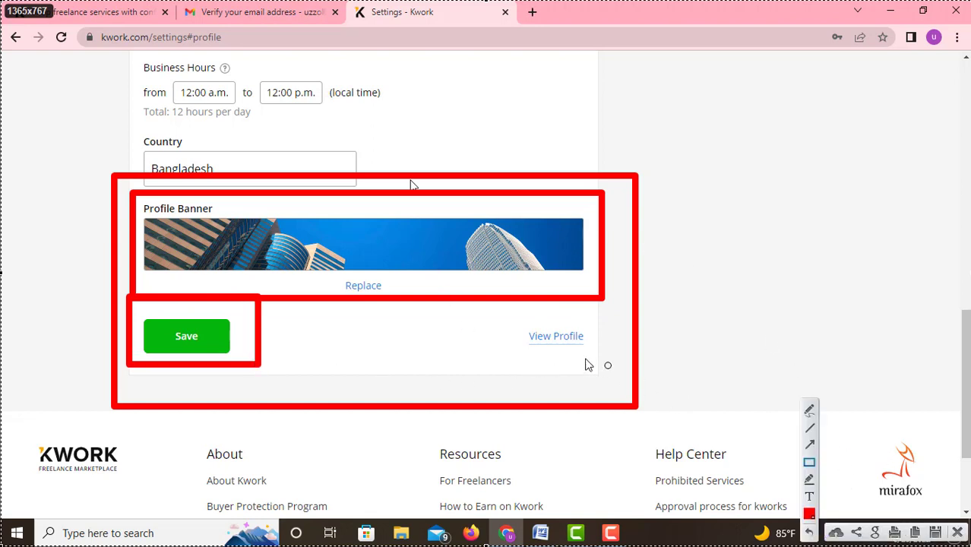
pyautogui.moveTo(500, 314); pyautogui.dragTo(611, 356)
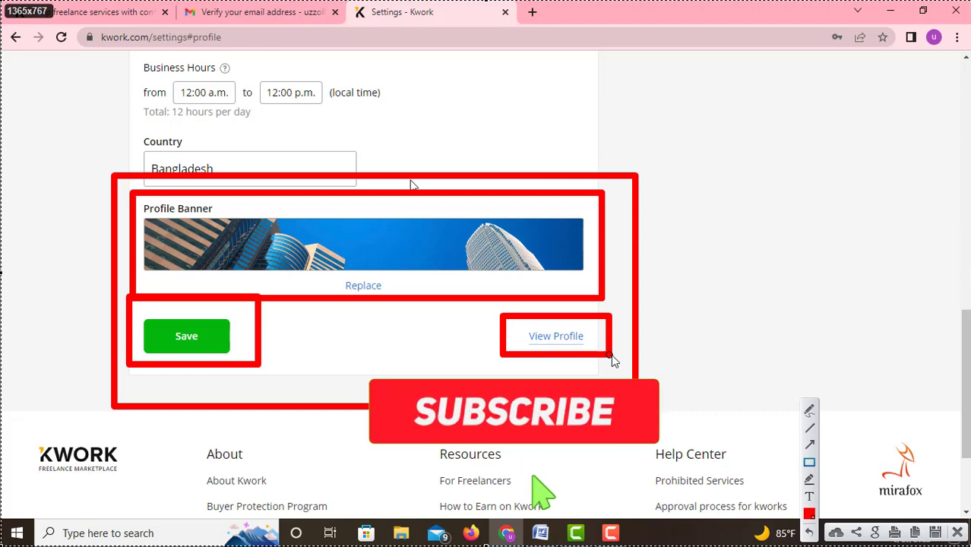
pyautogui.click(936, 532)
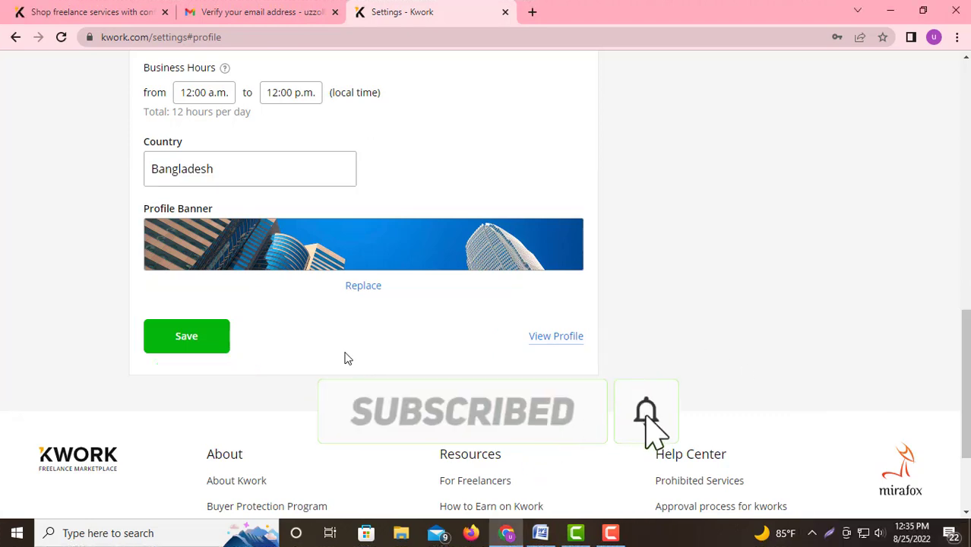
# Open the Withdrawal Methods settings and look over the phone verification notice and the payout options
pyautogui.scroll(6, 314, 344)
pyautogui.scroll(5, 314, 343)
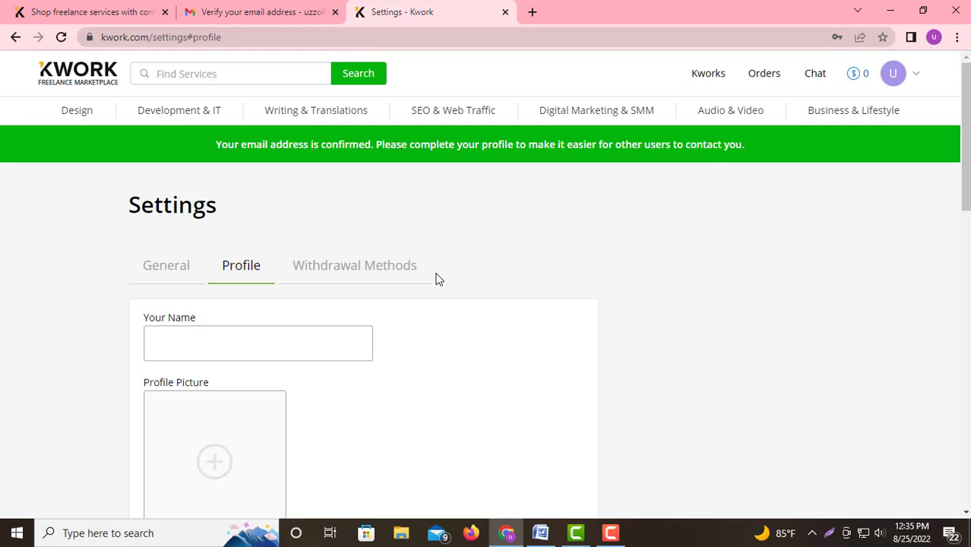
pyautogui.click(382, 263)
pyautogui.scroll(-1, 473, 296)
pyautogui.scroll(1, 474, 300)
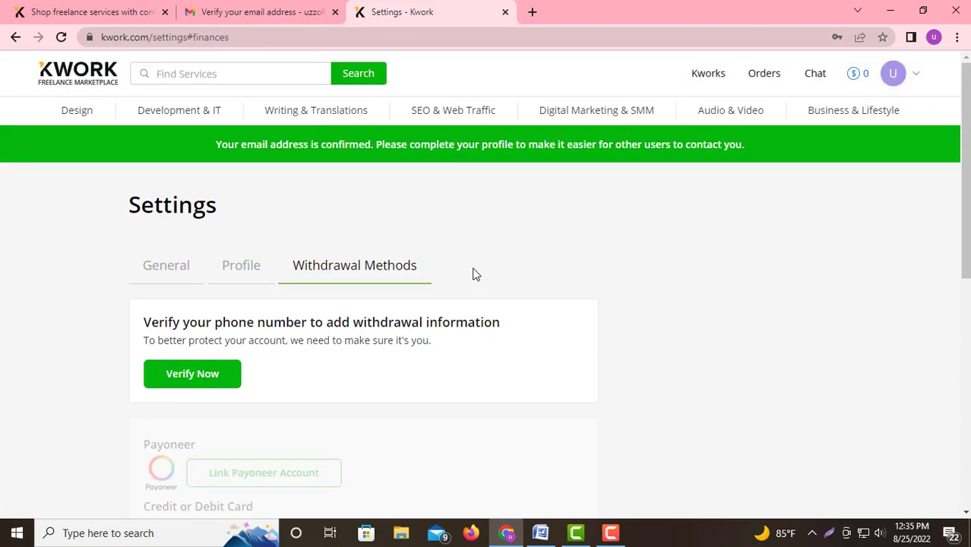
pyautogui.scroll(-3, 467, 281)
pyautogui.scroll(1, 465, 279)
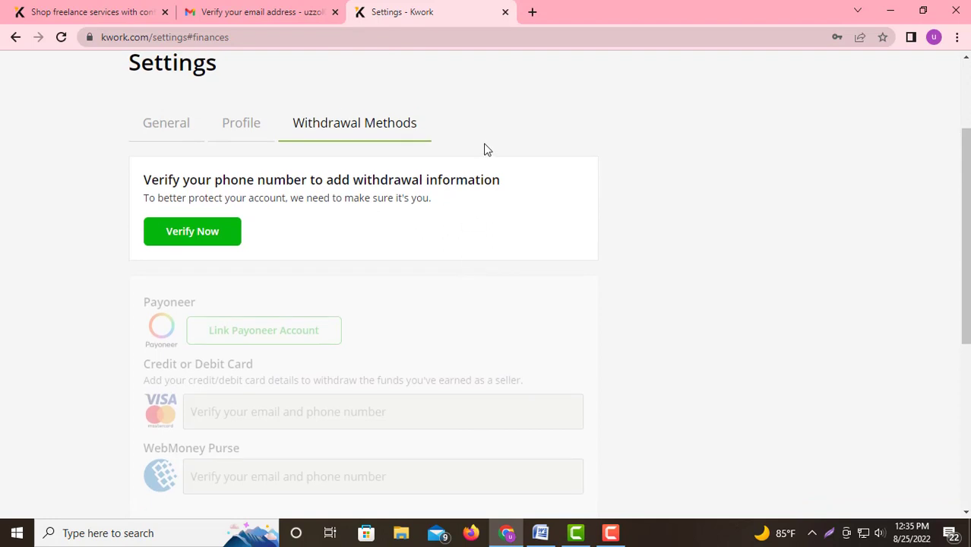
# Outline the Withdrawal Methods heading, phone verification notice, Payoneer, Credit or Debit Card and WebMoney Purse sections in red on a screen capture, and close it
pyautogui.press('Print')
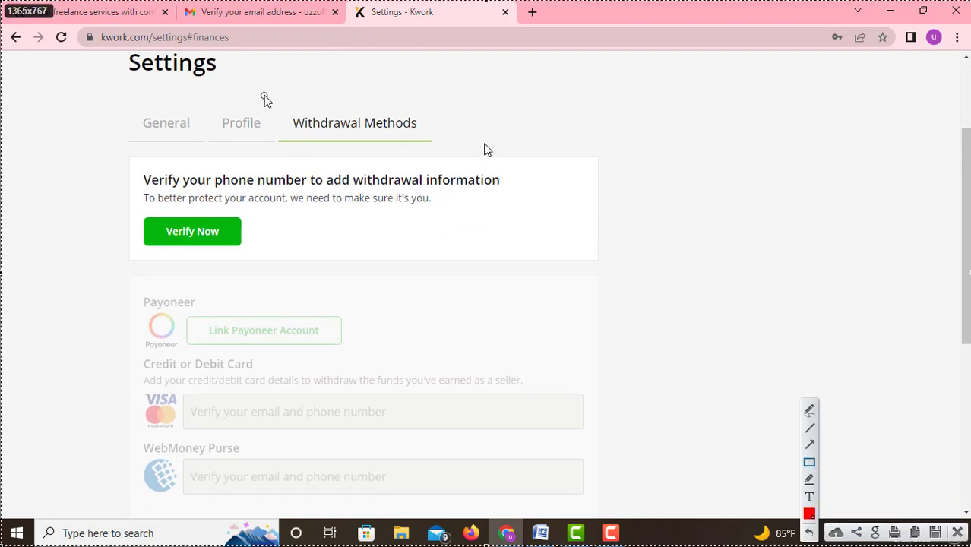
pyautogui.moveTo(261, 93); pyautogui.dragTo(455, 144)
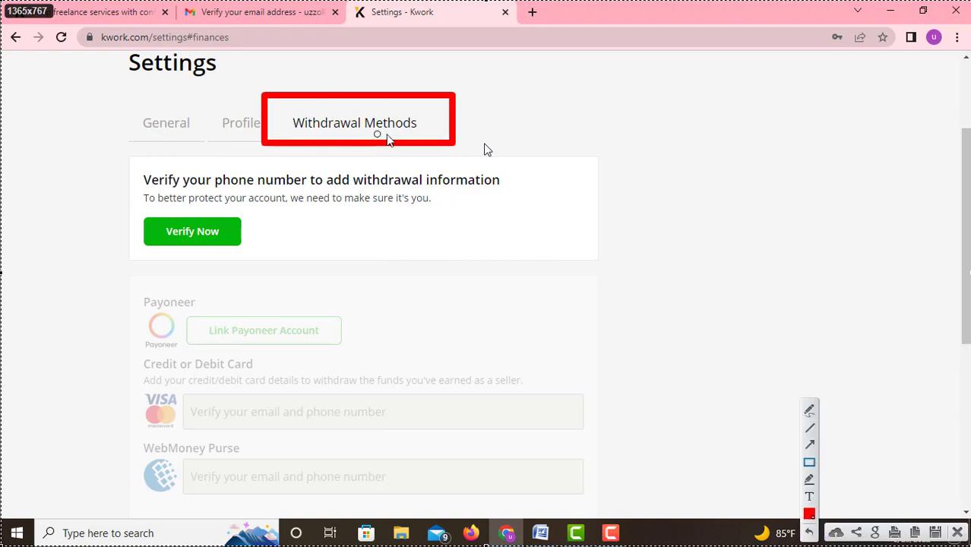
pyautogui.moveTo(118, 143)
pyautogui.mouseDown()
pyautogui.moveTo(142, 175)
pyautogui.moveTo(533, 257)
pyautogui.mouseUp()
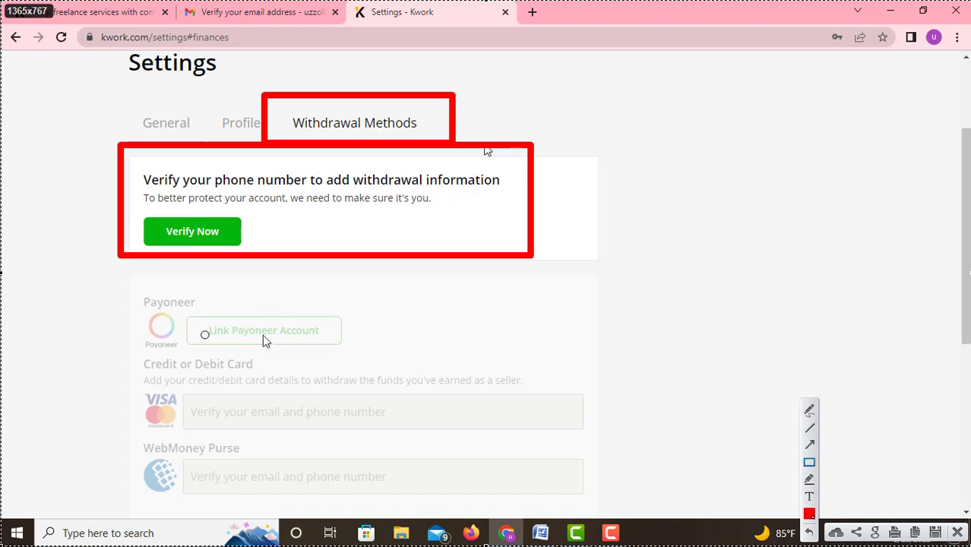
pyautogui.moveTo(121, 279)
pyautogui.mouseDown()
pyautogui.moveTo(315, 343)
pyautogui.moveTo(404, 359)
pyautogui.mouseUp()
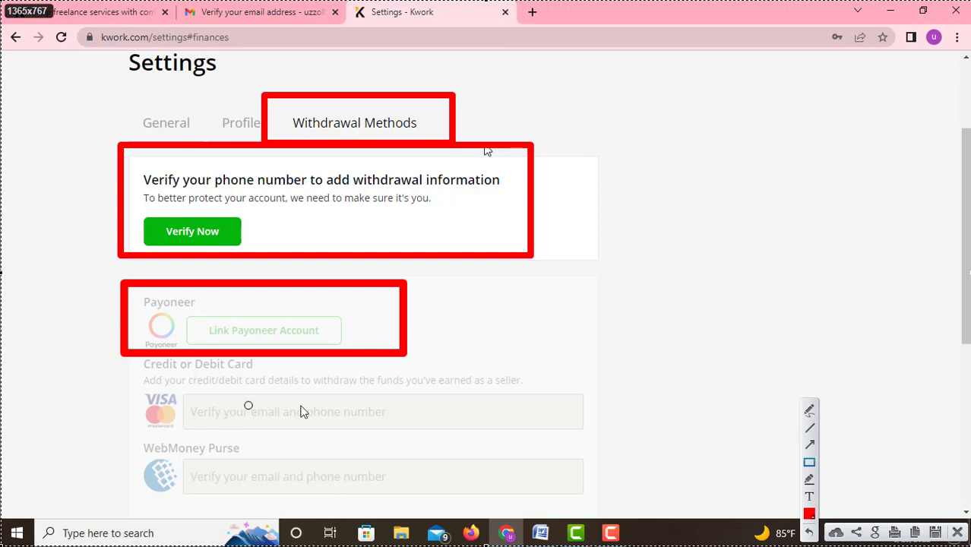
pyautogui.moveTo(130, 348)
pyautogui.mouseDown()
pyautogui.moveTo(145, 370)
pyautogui.moveTo(471, 434)
pyautogui.moveTo(620, 443)
pyautogui.mouseUp()
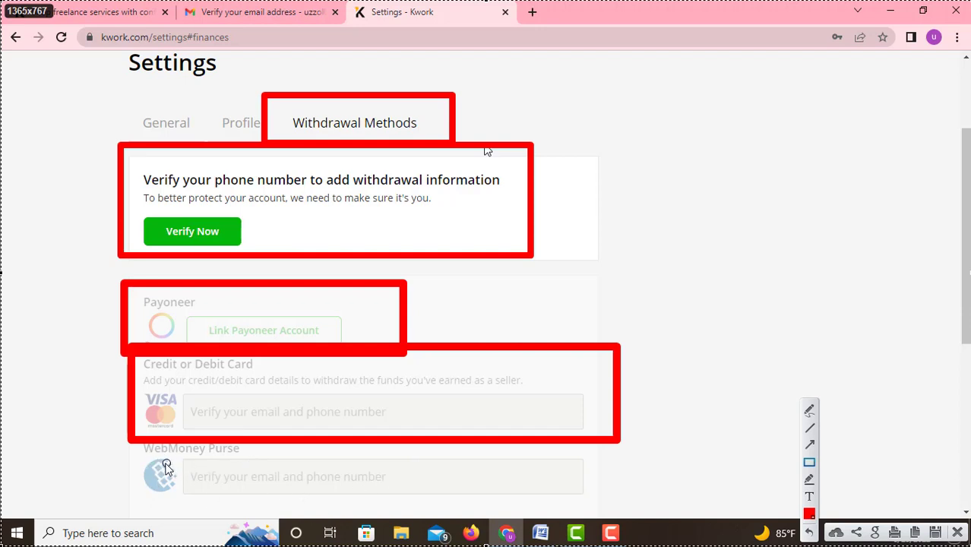
pyautogui.moveTo(126, 432)
pyautogui.mouseDown()
pyautogui.moveTo(159, 477)
pyautogui.moveTo(635, 497)
pyautogui.moveTo(643, 506)
pyautogui.moveTo(620, 506)
pyautogui.mouseUp()
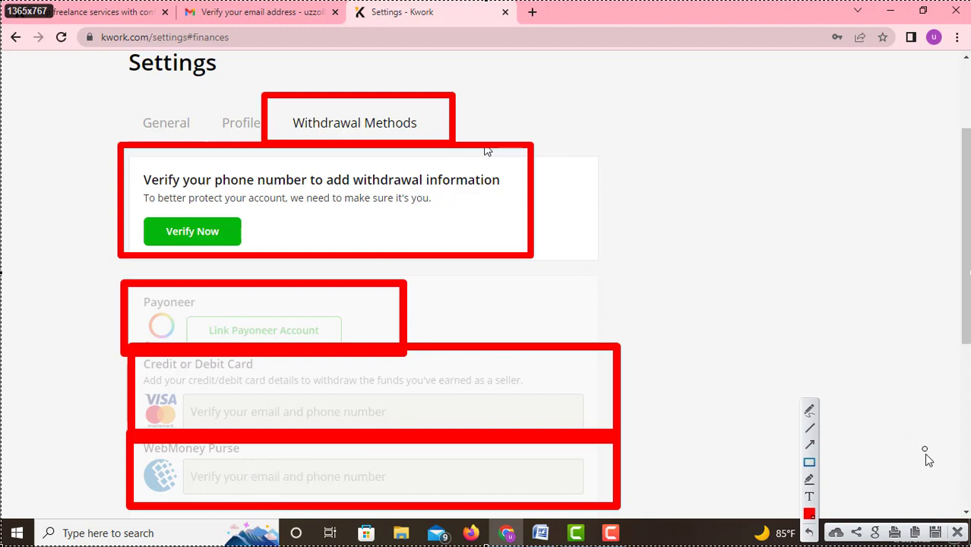
pyautogui.press('Escape')
pyautogui.scroll(3, 661, 417)
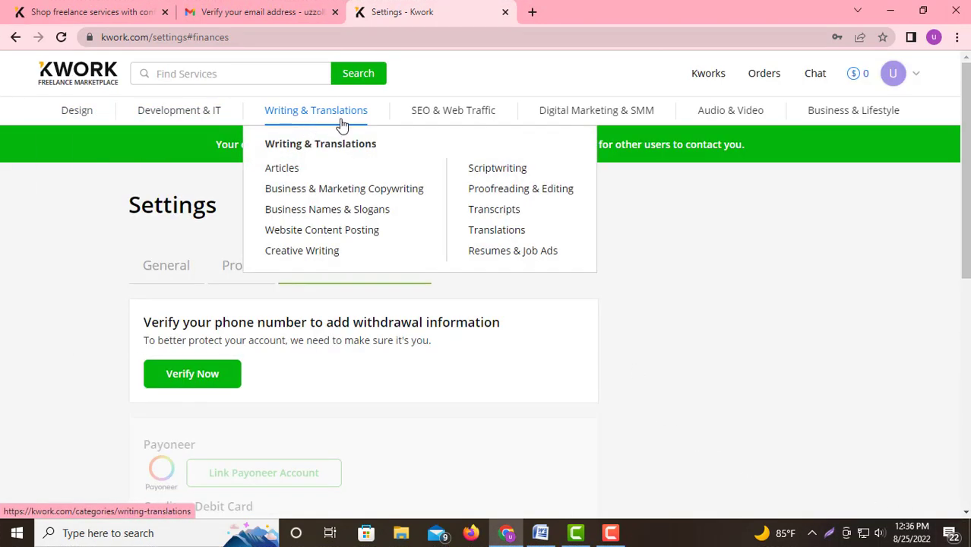
pyautogui.moveTo(434, 124)
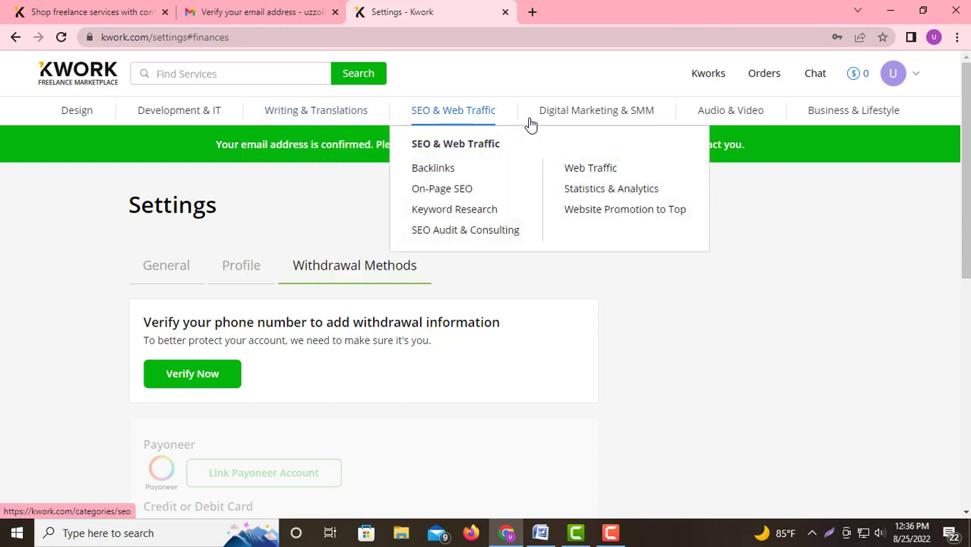
pyautogui.moveTo(574, 124)
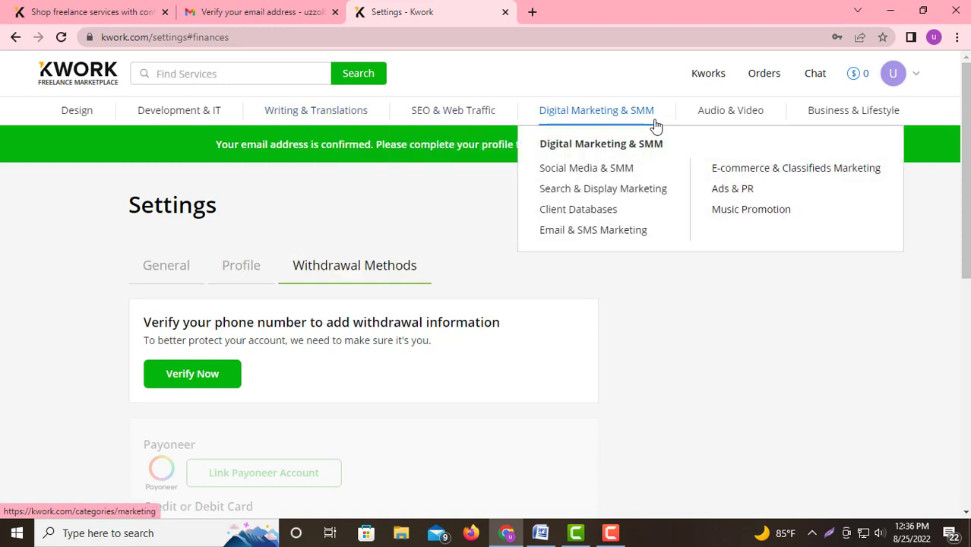
pyautogui.moveTo(741, 123)
pyautogui.moveTo(874, 116)
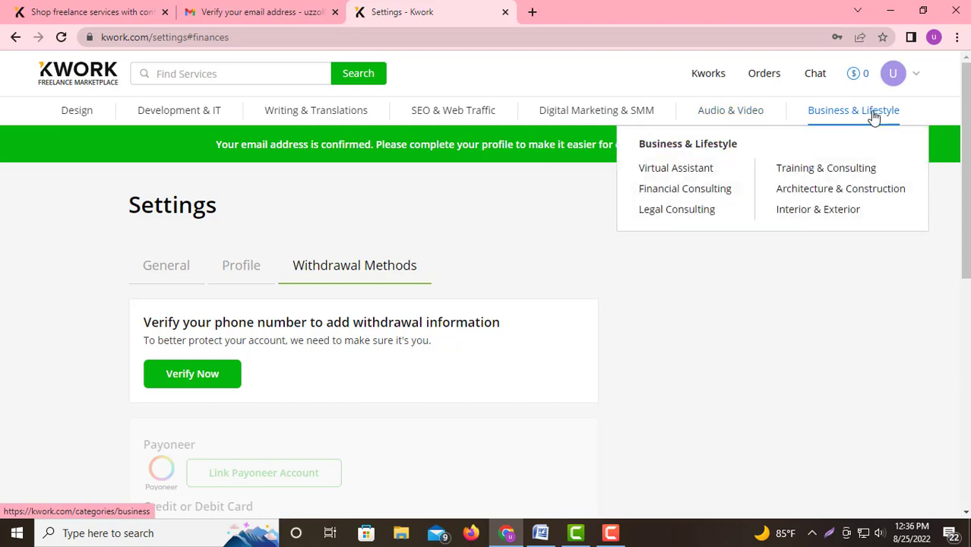
pyautogui.scroll(-3, 326, 365)
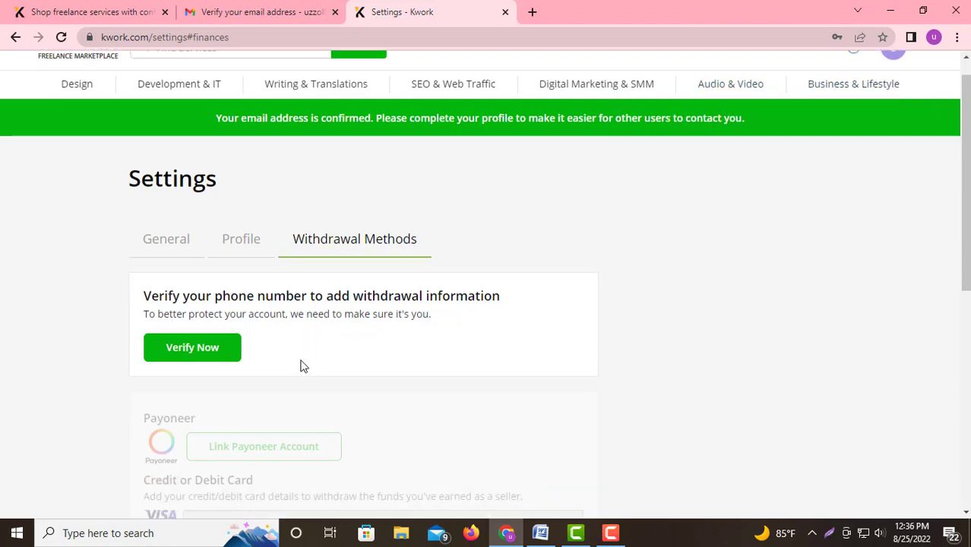
pyautogui.scroll(3, 501, 357)
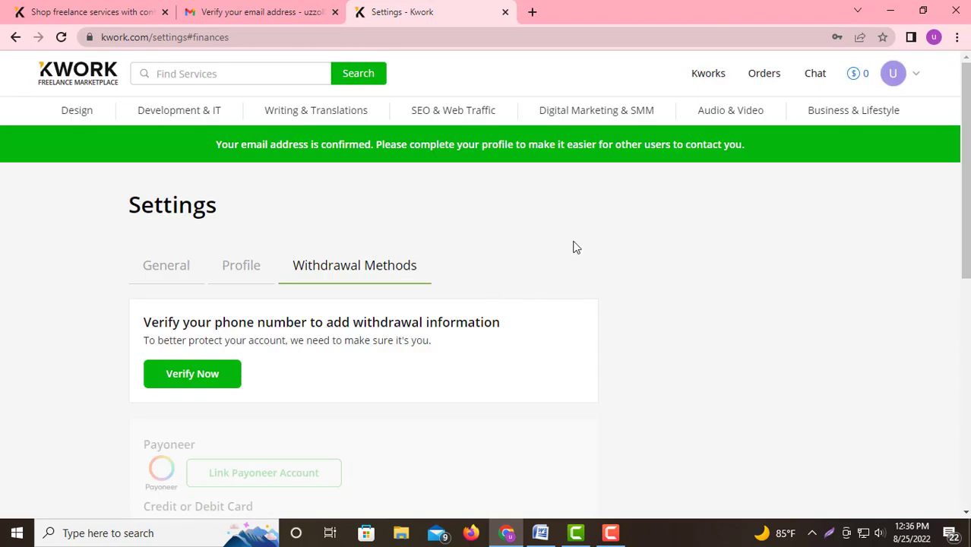